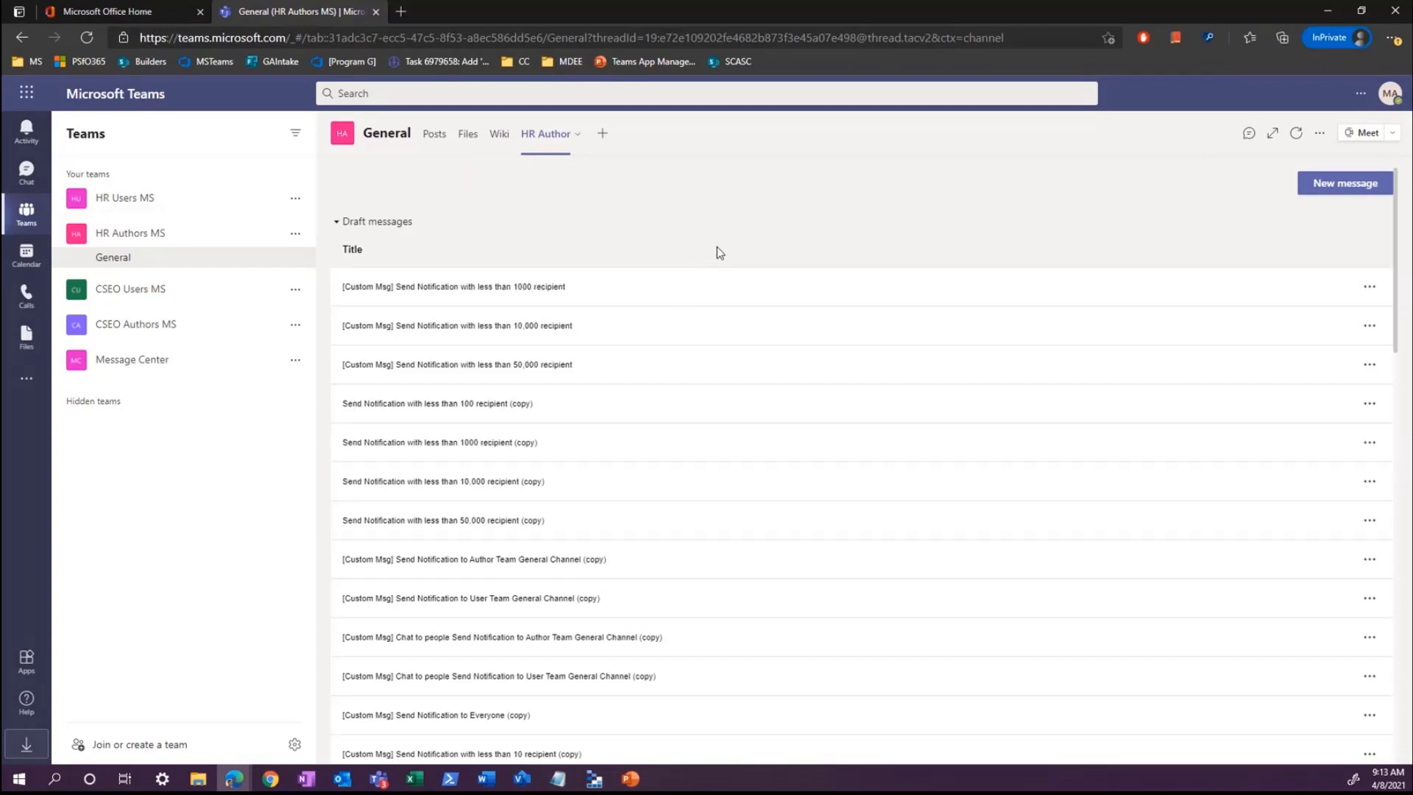
# - Look through the draft and sent message lists and view the blank new message form, closing it unsaved
pyautogui.scroll(-9, 741, 306)
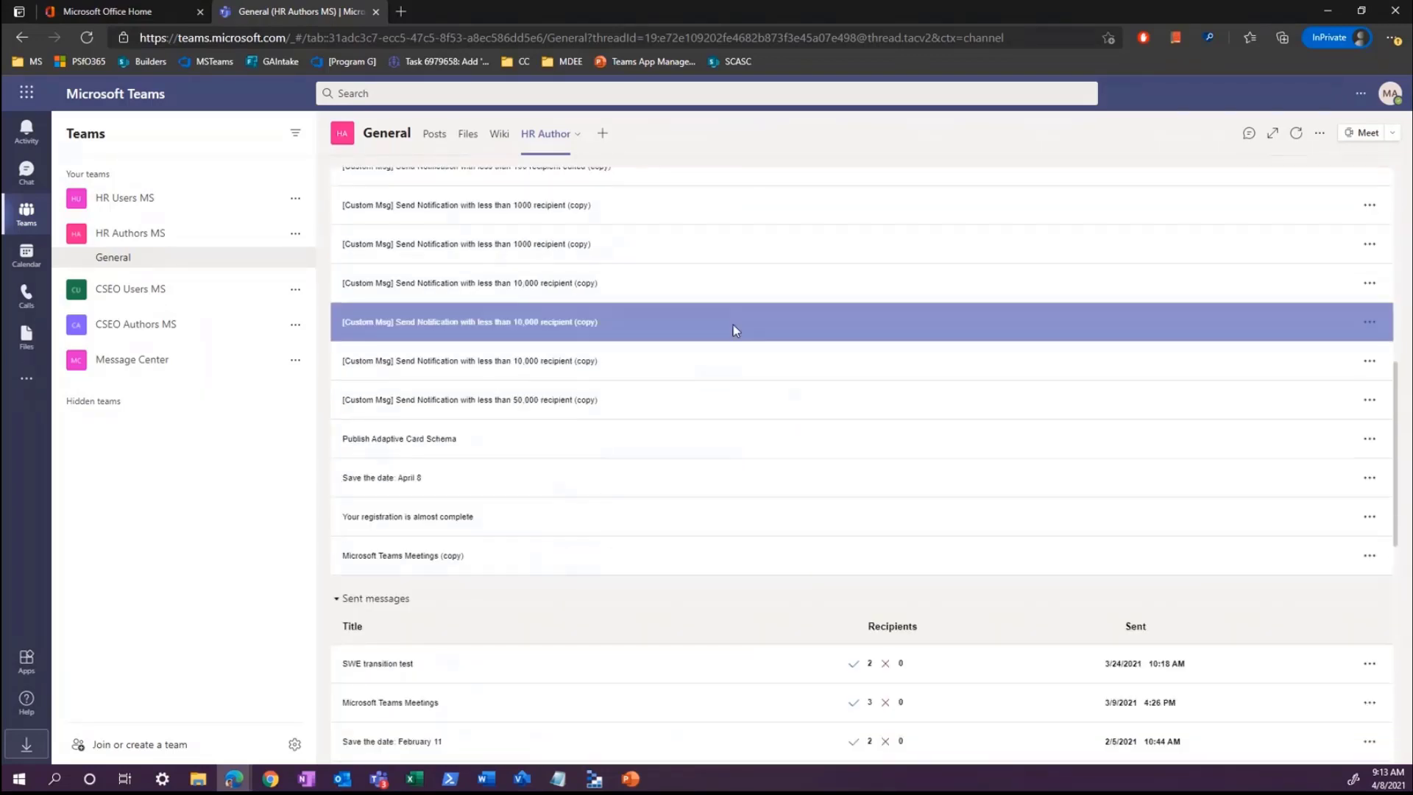
pyautogui.scroll(9, 769, 517)
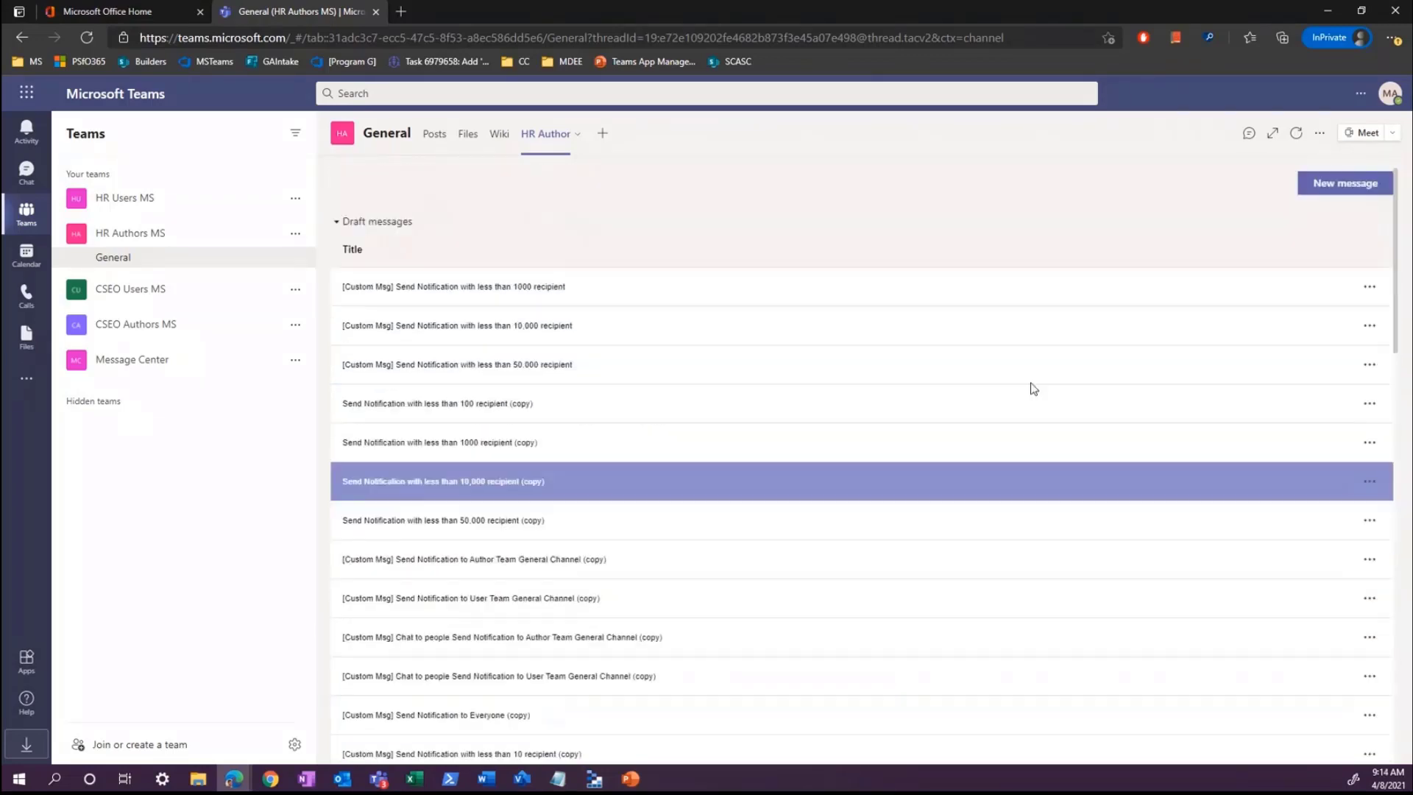
pyautogui.click(1335, 184)
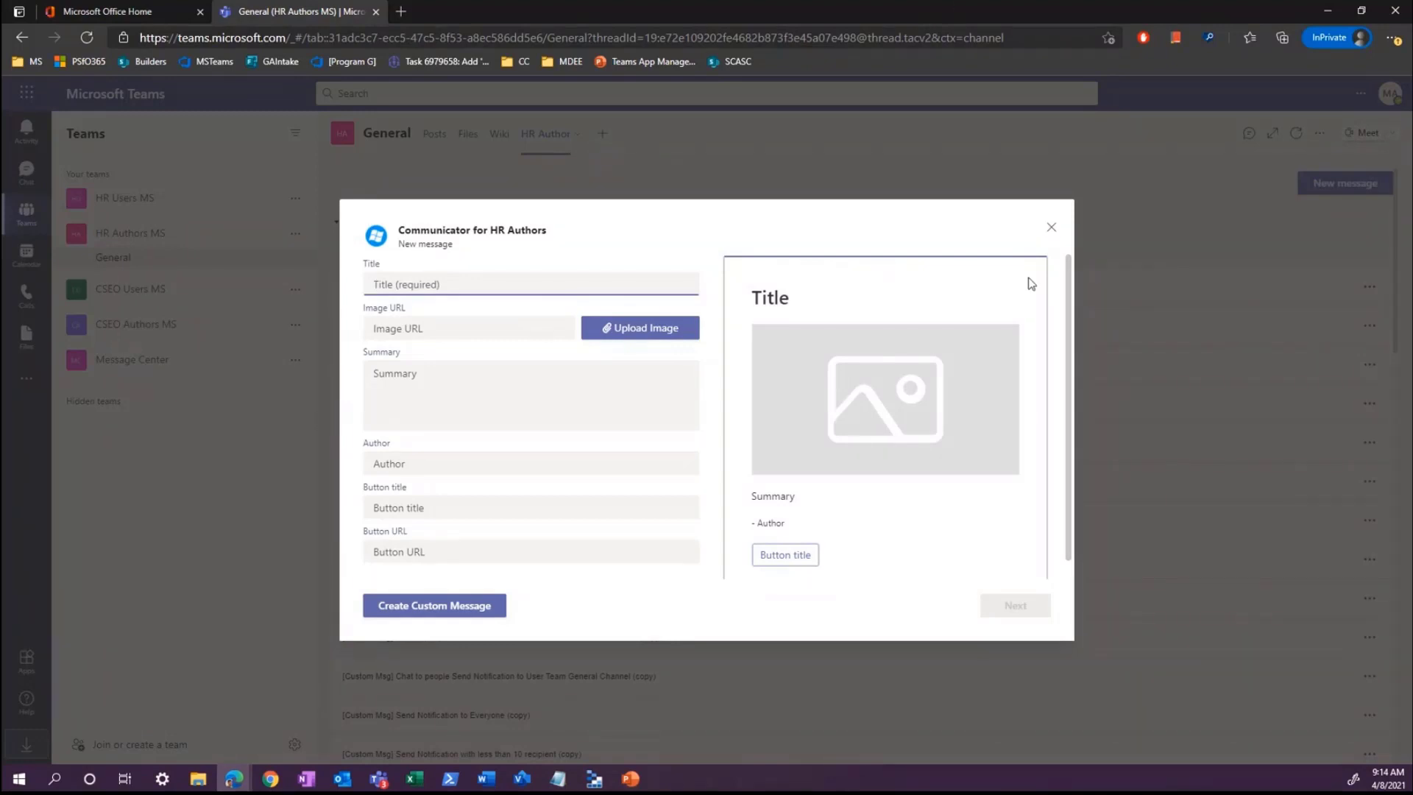
pyautogui.click(1050, 226)
# - Open the "Save the date: April 8" draft for editing, upload welcometocc.jpg from Pictures as its image and check the card preview
pyautogui.scroll(-7, 940, 489)
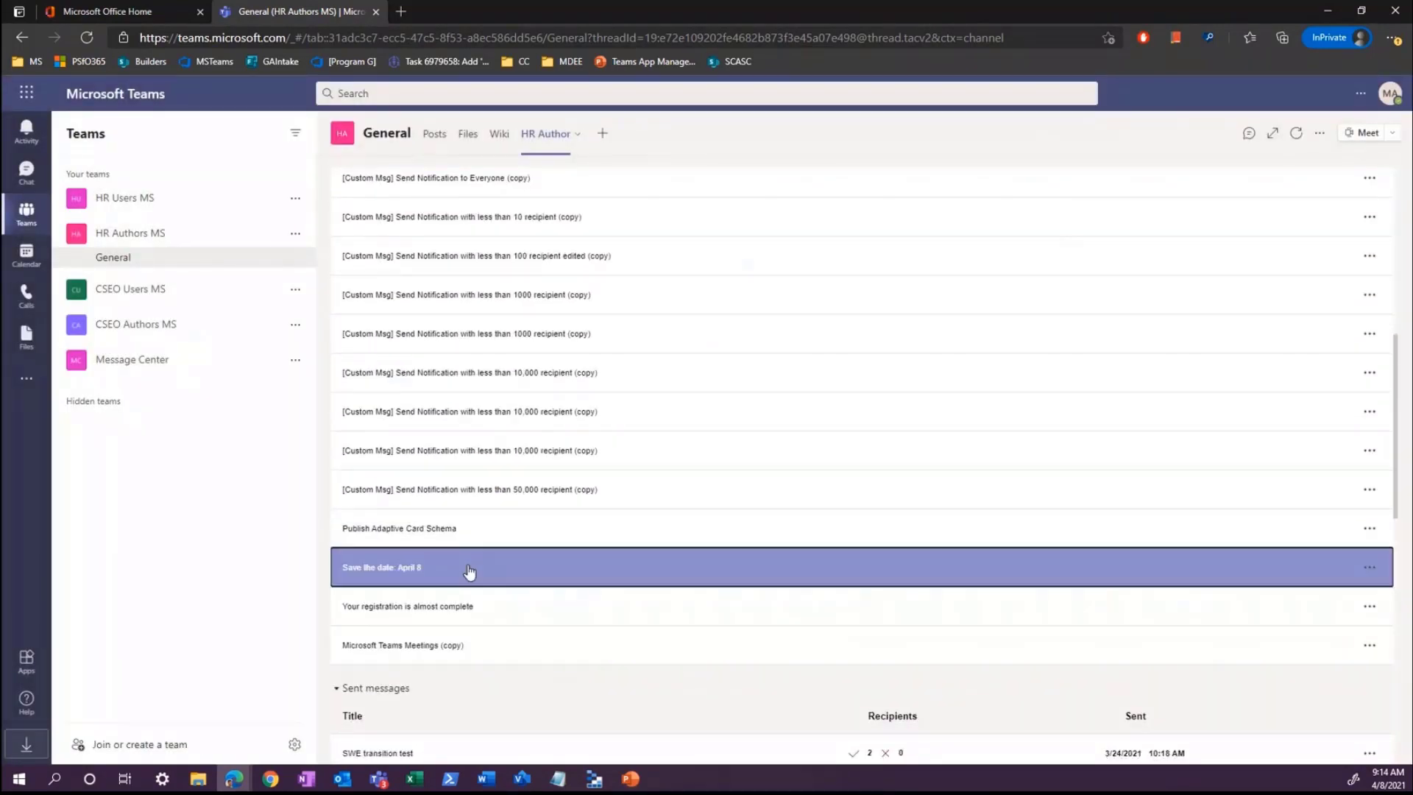
pyautogui.click(524, 626)
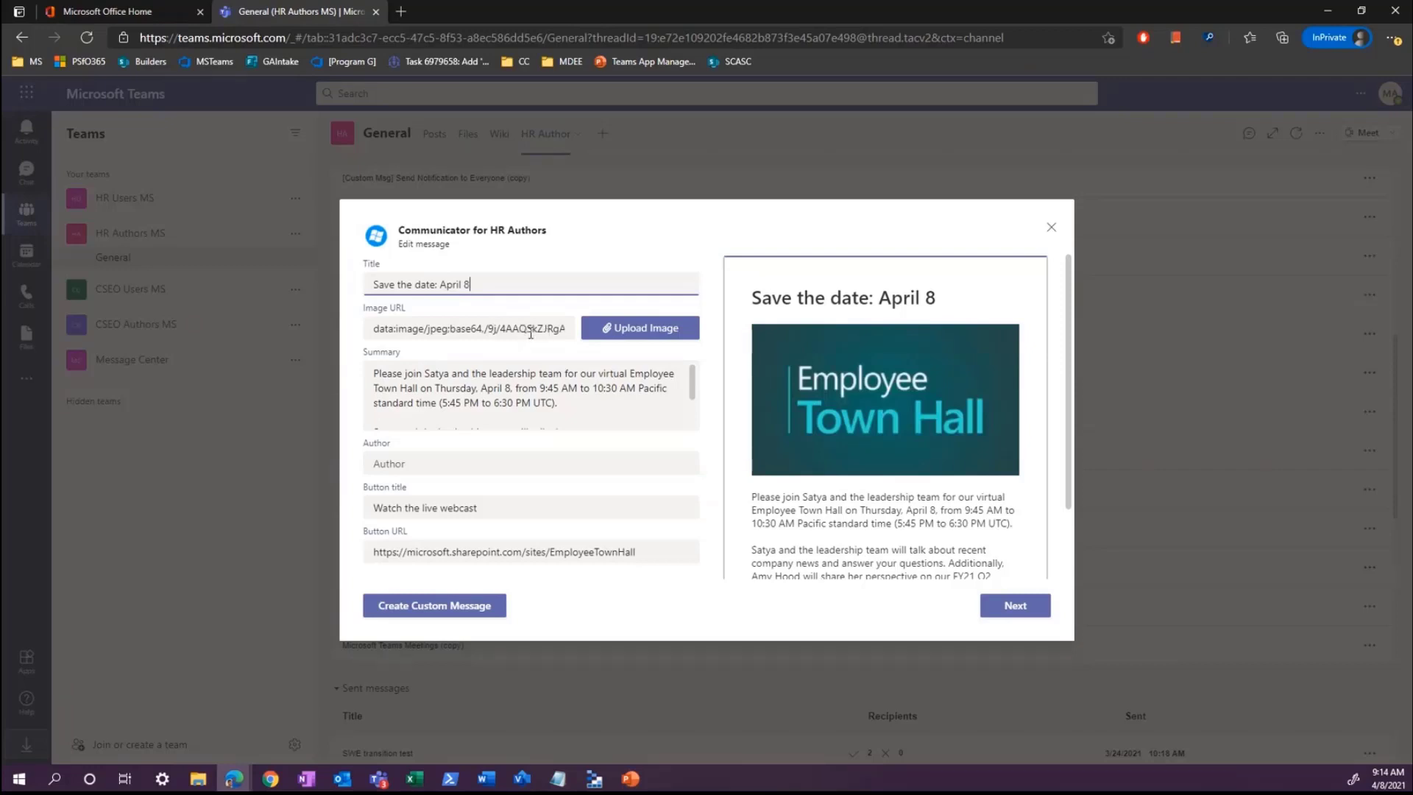
pyautogui.click(692, 379)
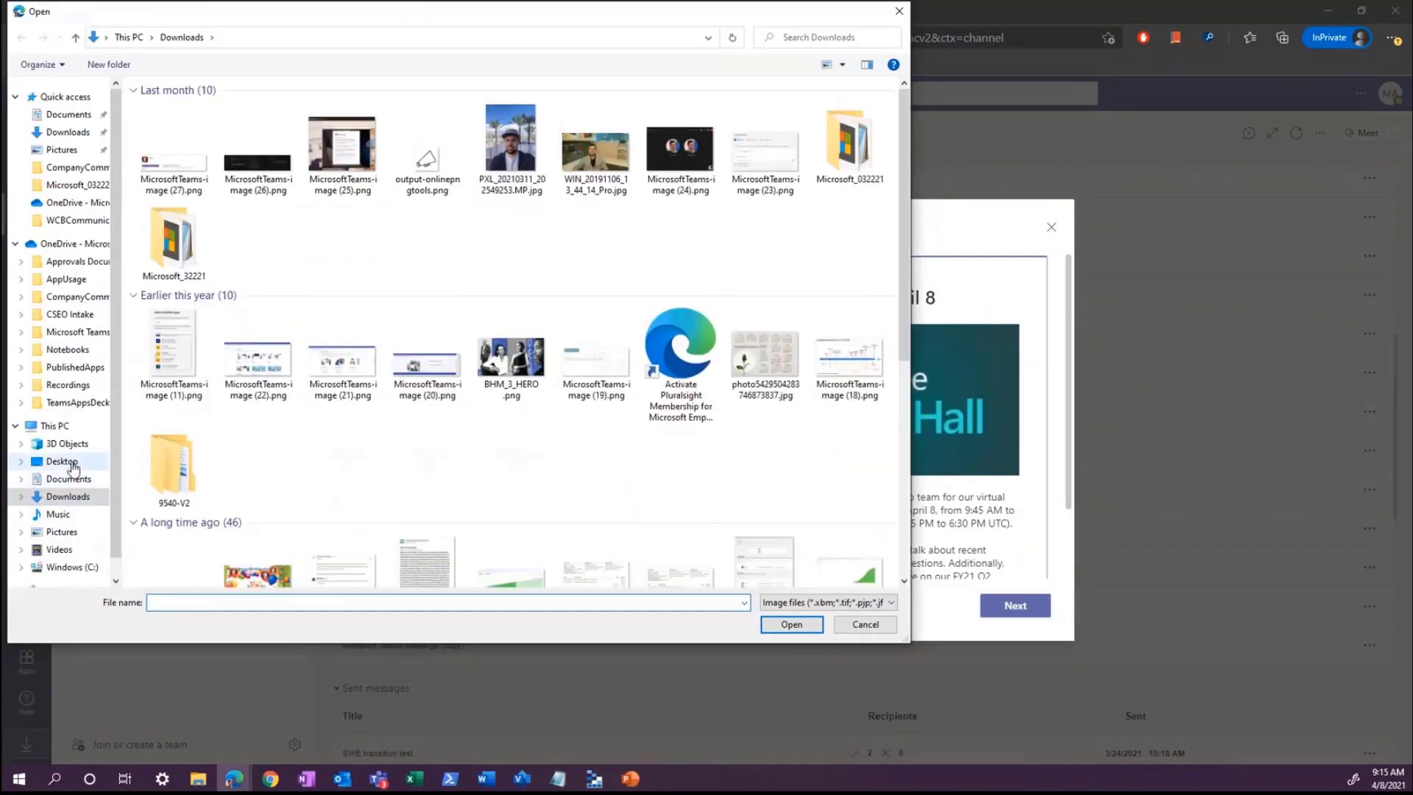
pyautogui.click(71, 534)
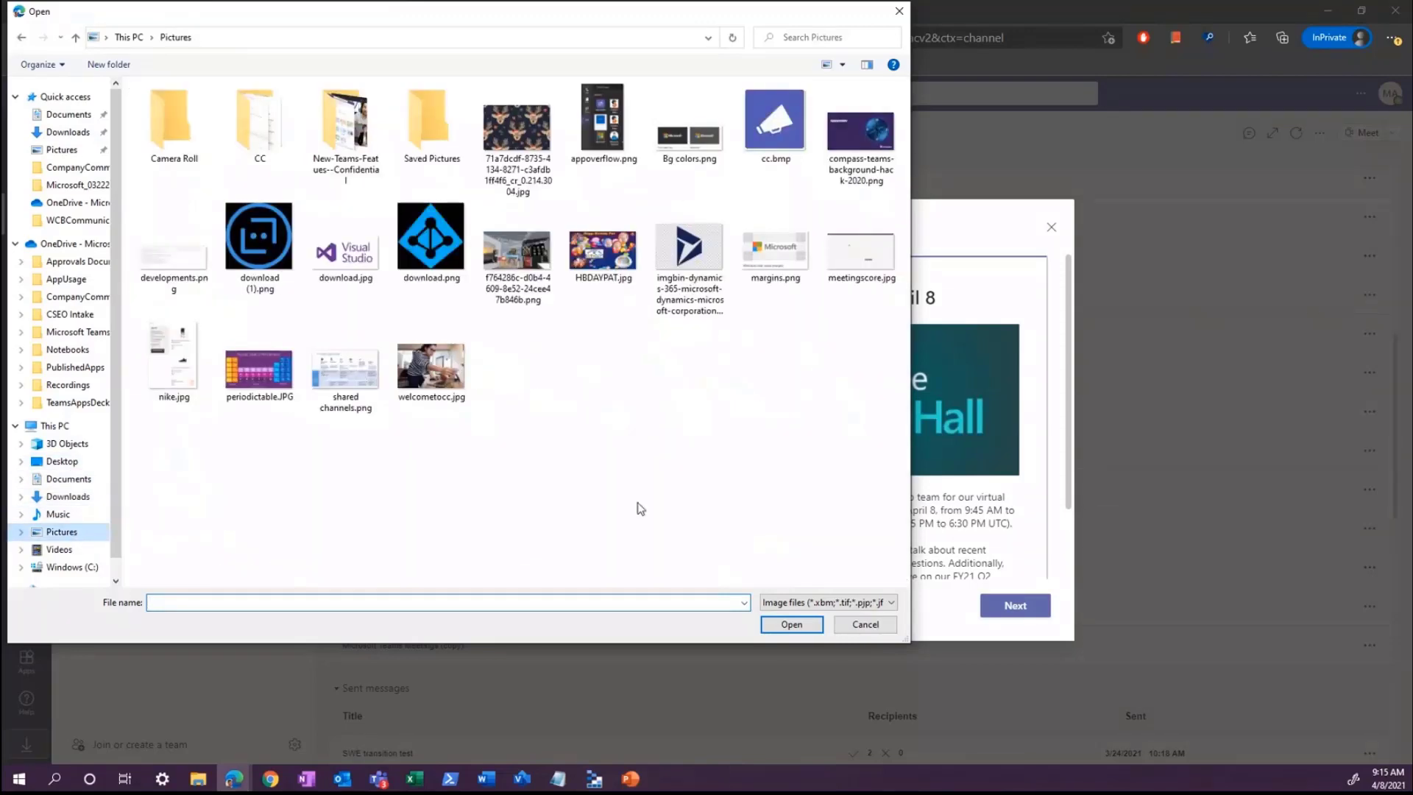
pyautogui.doubleClick(452, 369)
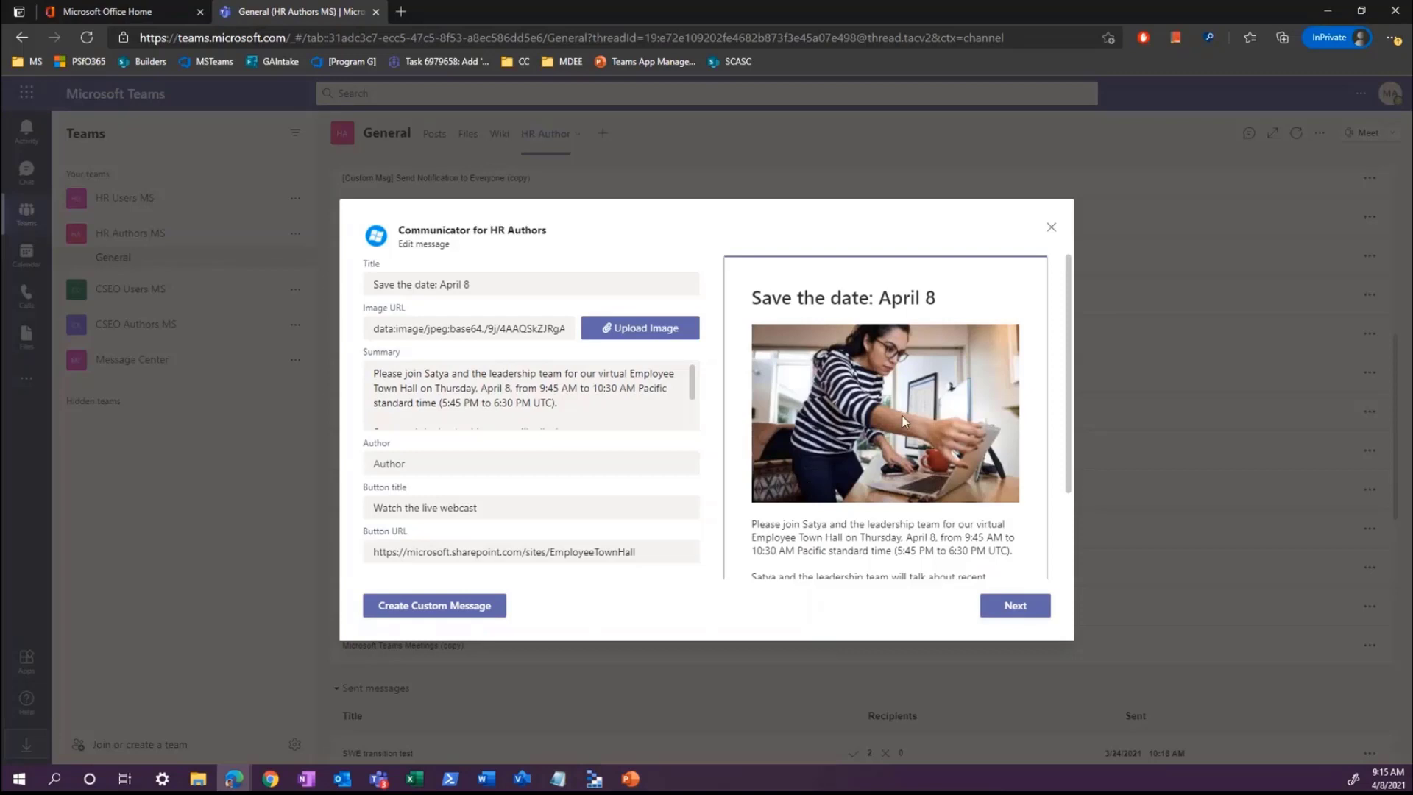
pyautogui.scroll(-3, 788, 396)
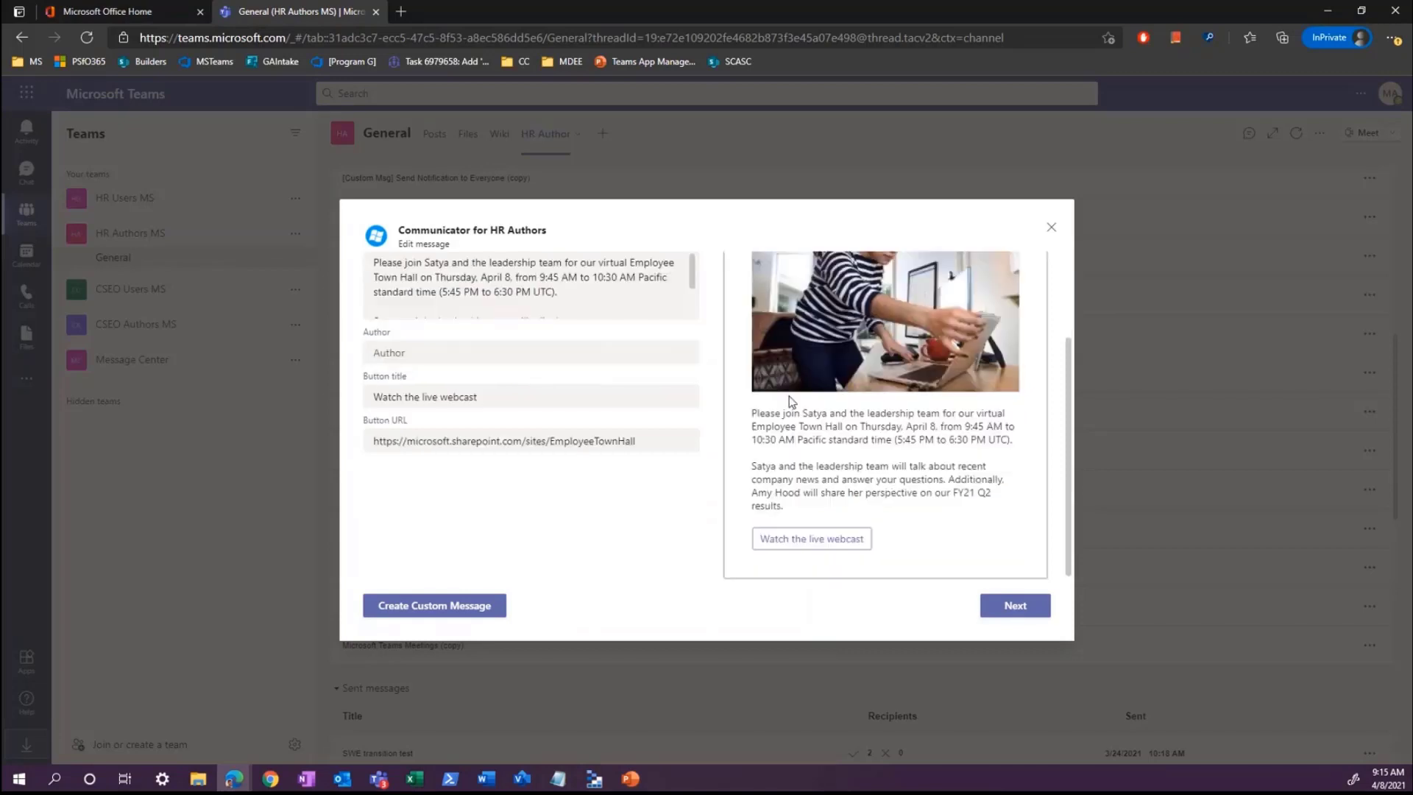
pyautogui.scroll(3, 789, 396)
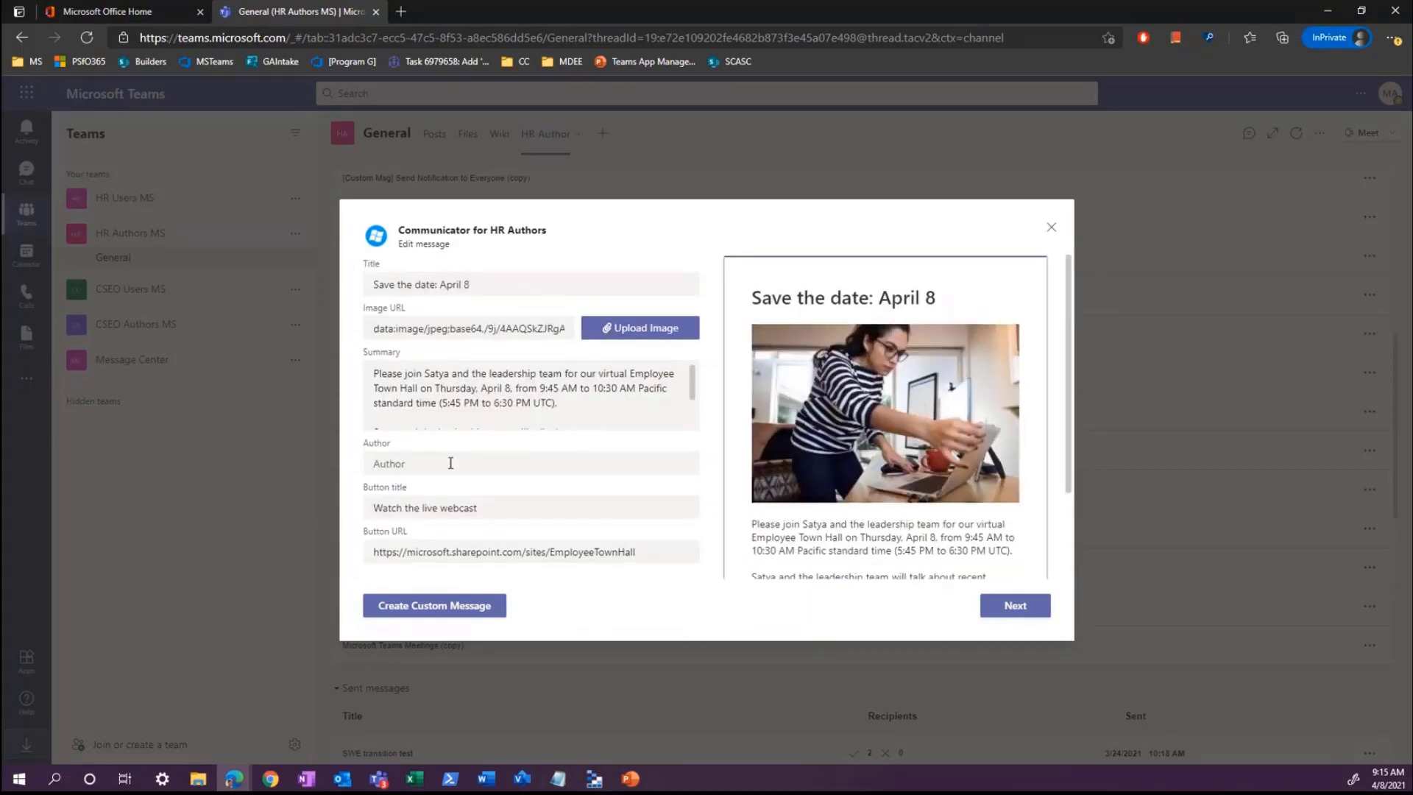
pyautogui.scroll(-3, 559, 496)
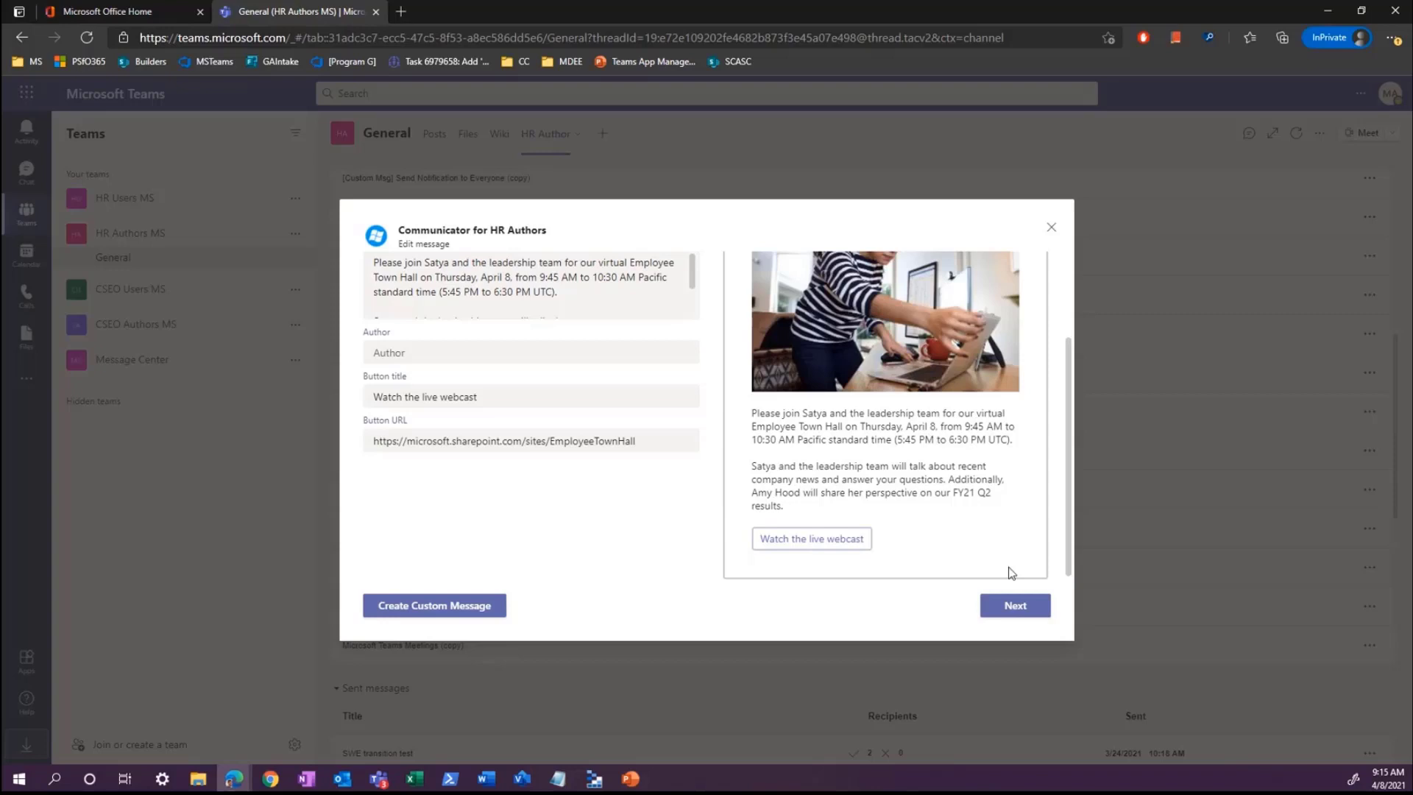
# - Proceed to the draft's delivery options and view the choices for custom recipients and for everyone
pyautogui.click(1014, 604)
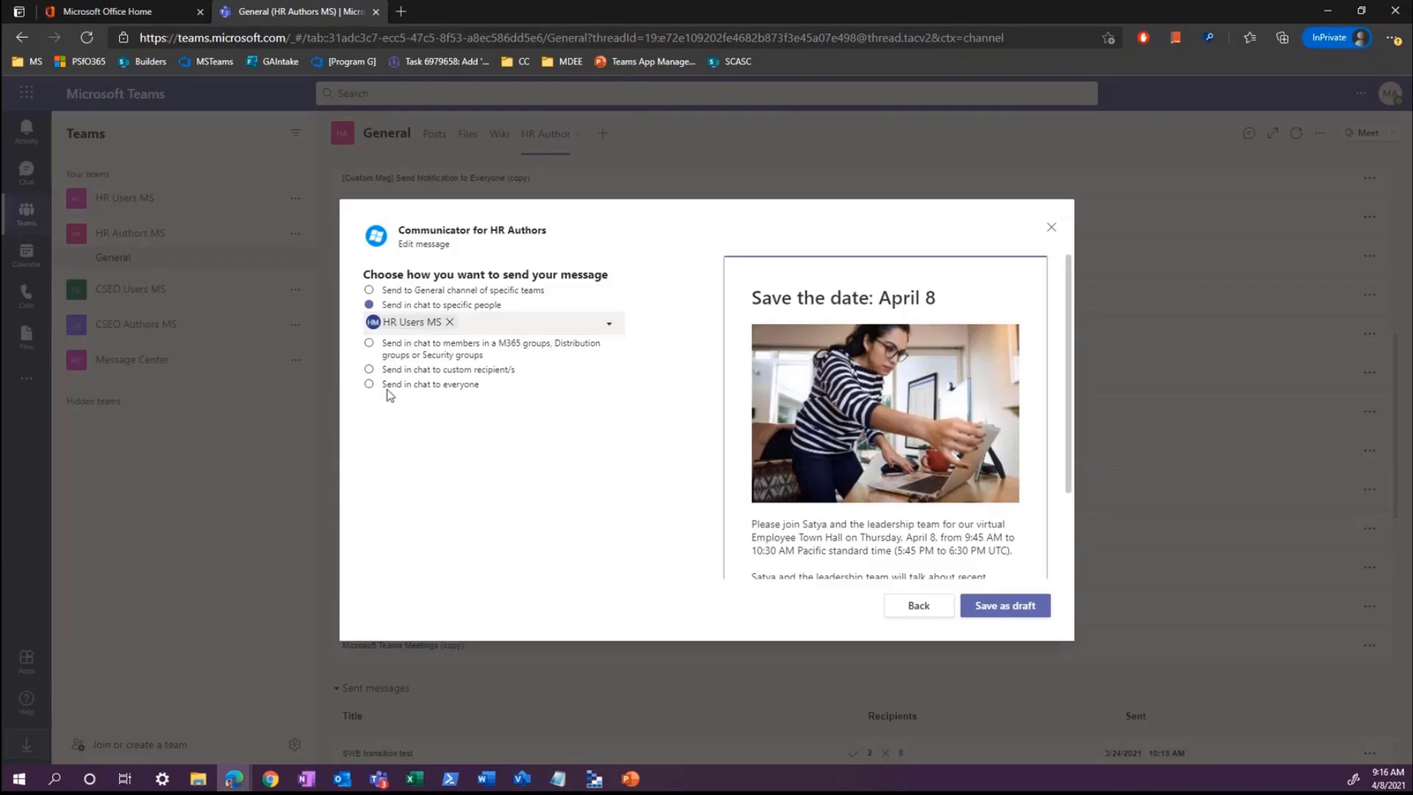
pyautogui.click(370, 370)
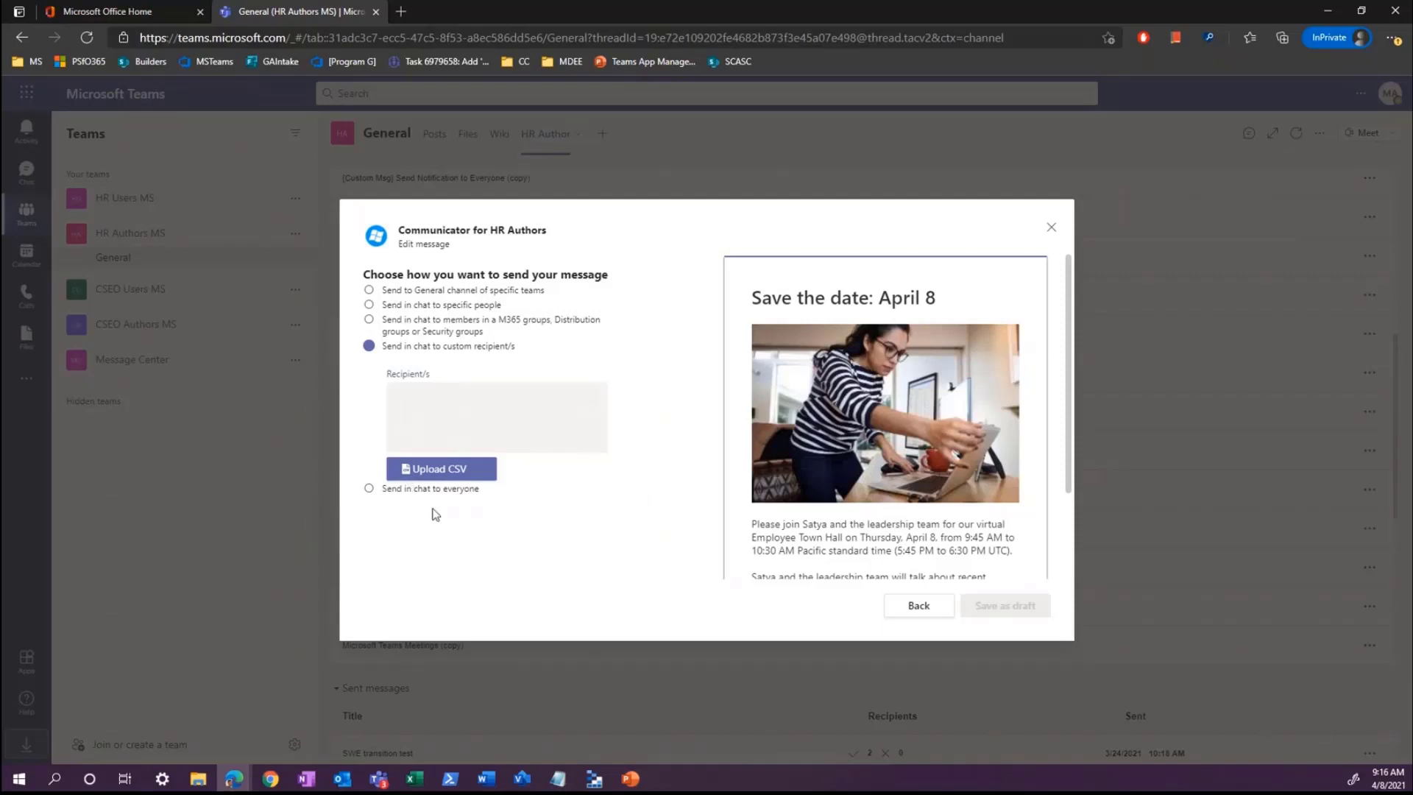
pyautogui.click(369, 489)
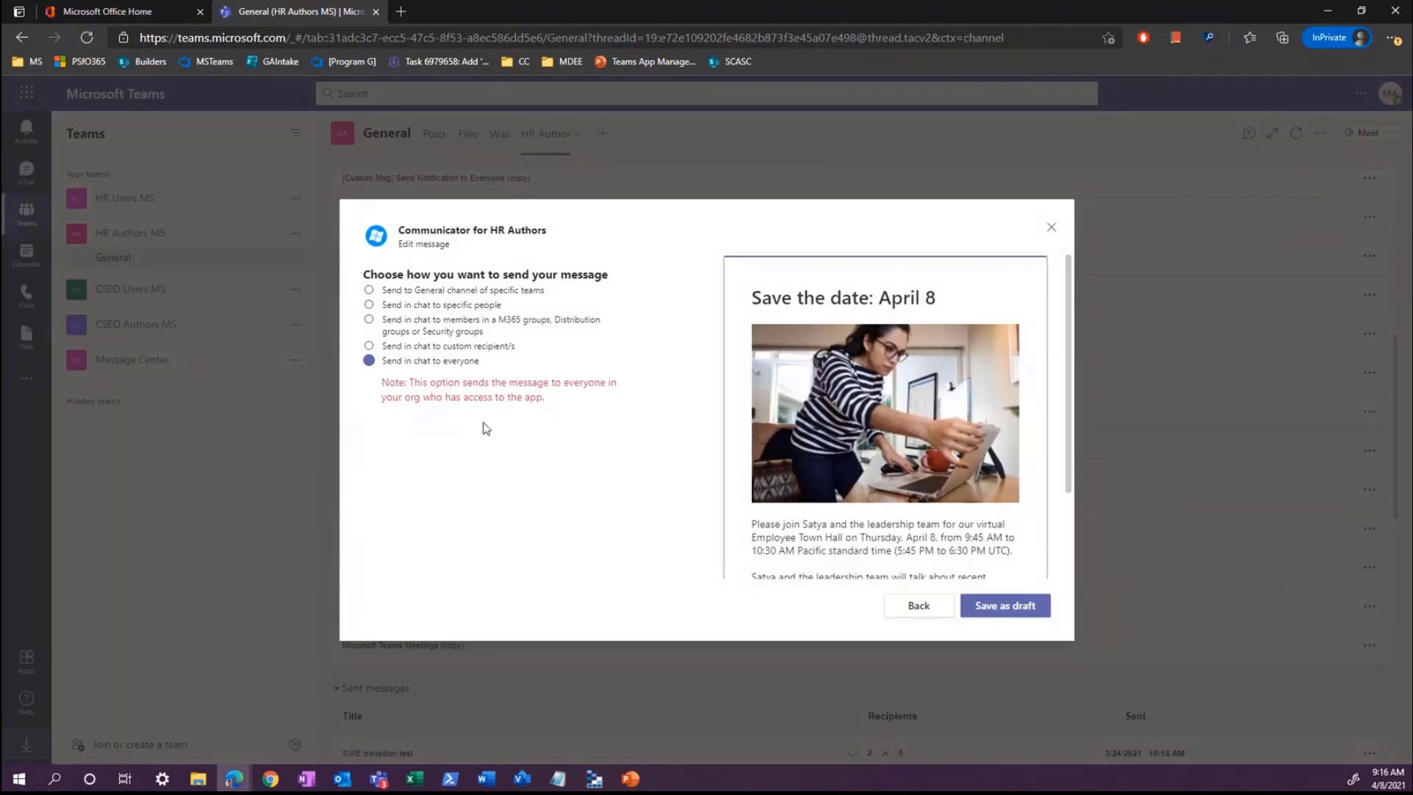
# - Set the message to go in chat to specific people in HR Users MS and save it as a draft
pyautogui.click(369, 304)
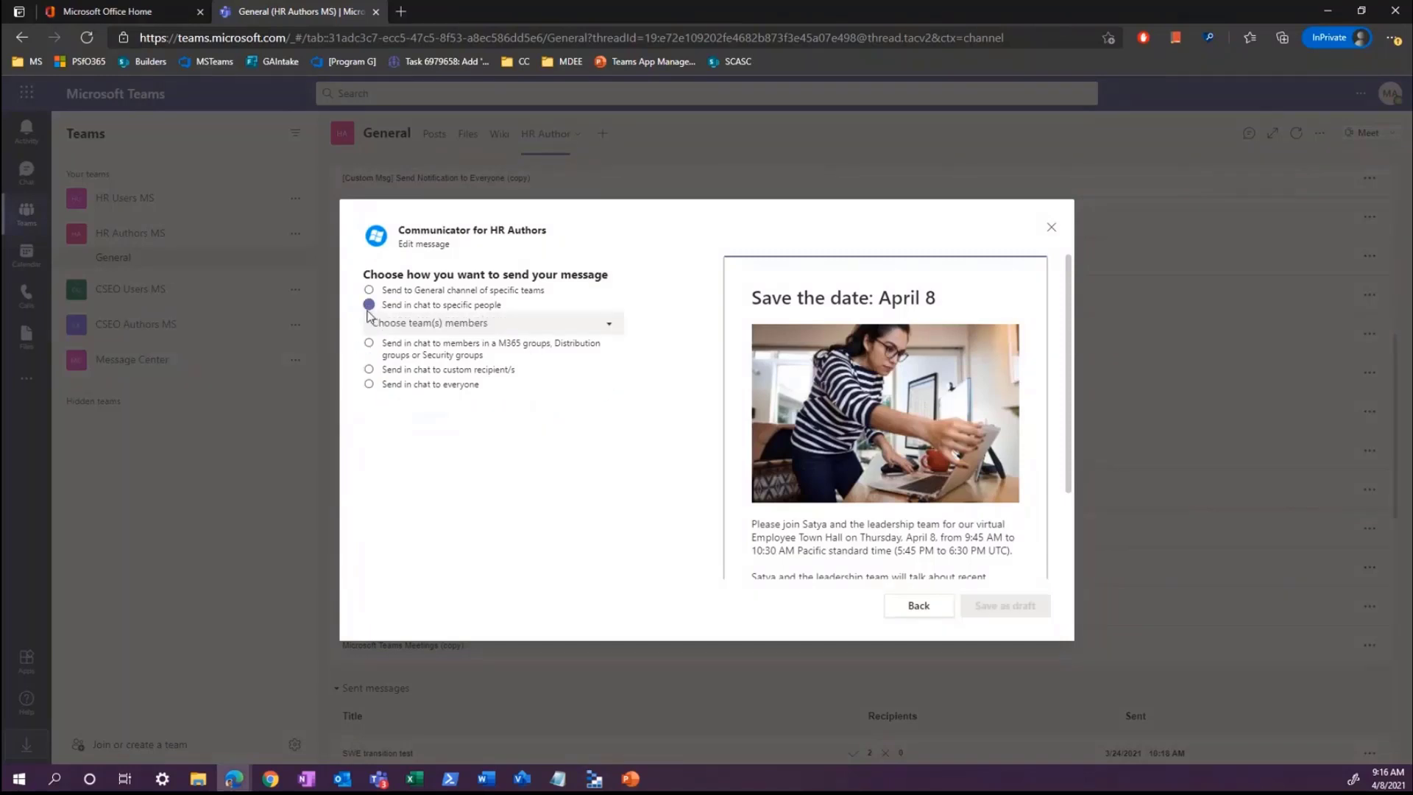
pyautogui.click(608, 325)
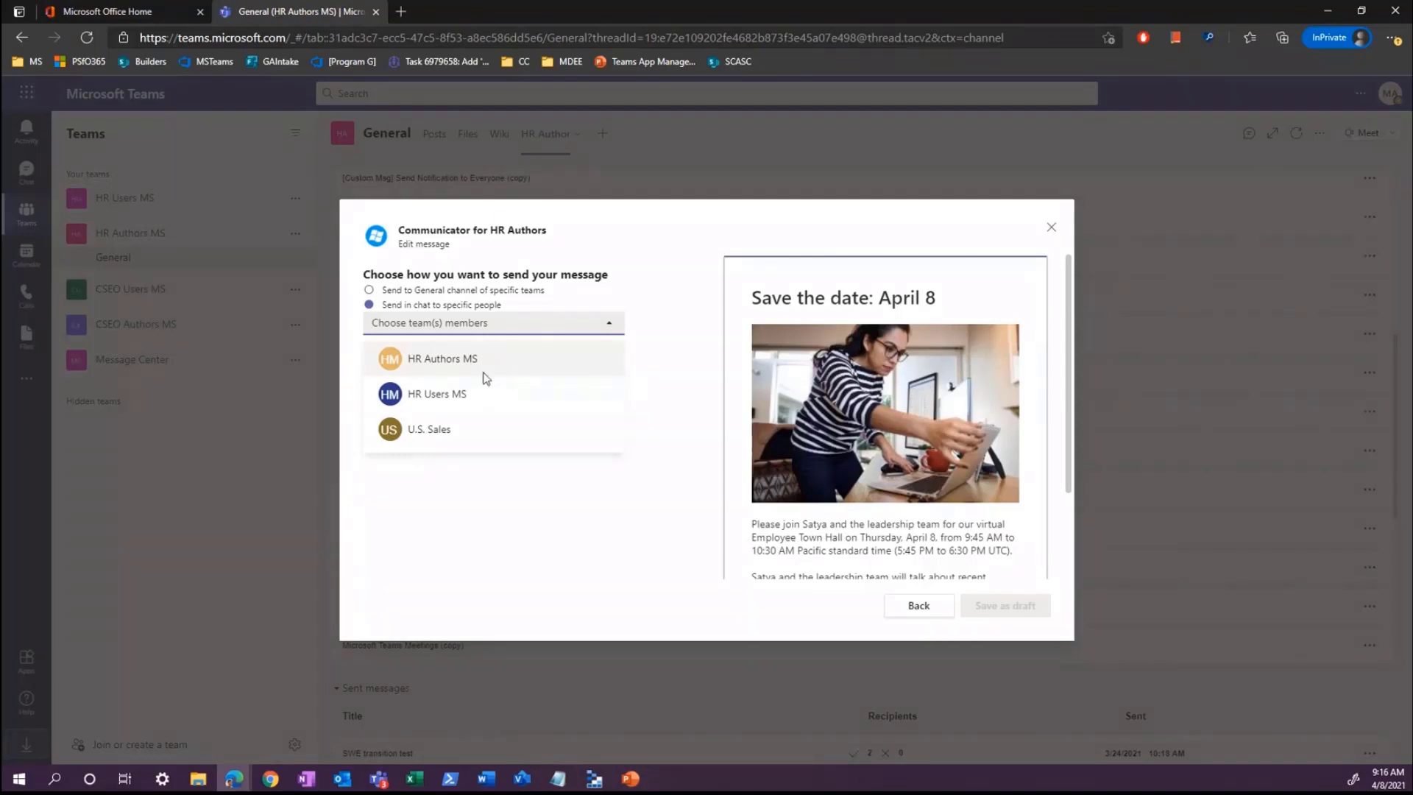
pyautogui.click(471, 394)
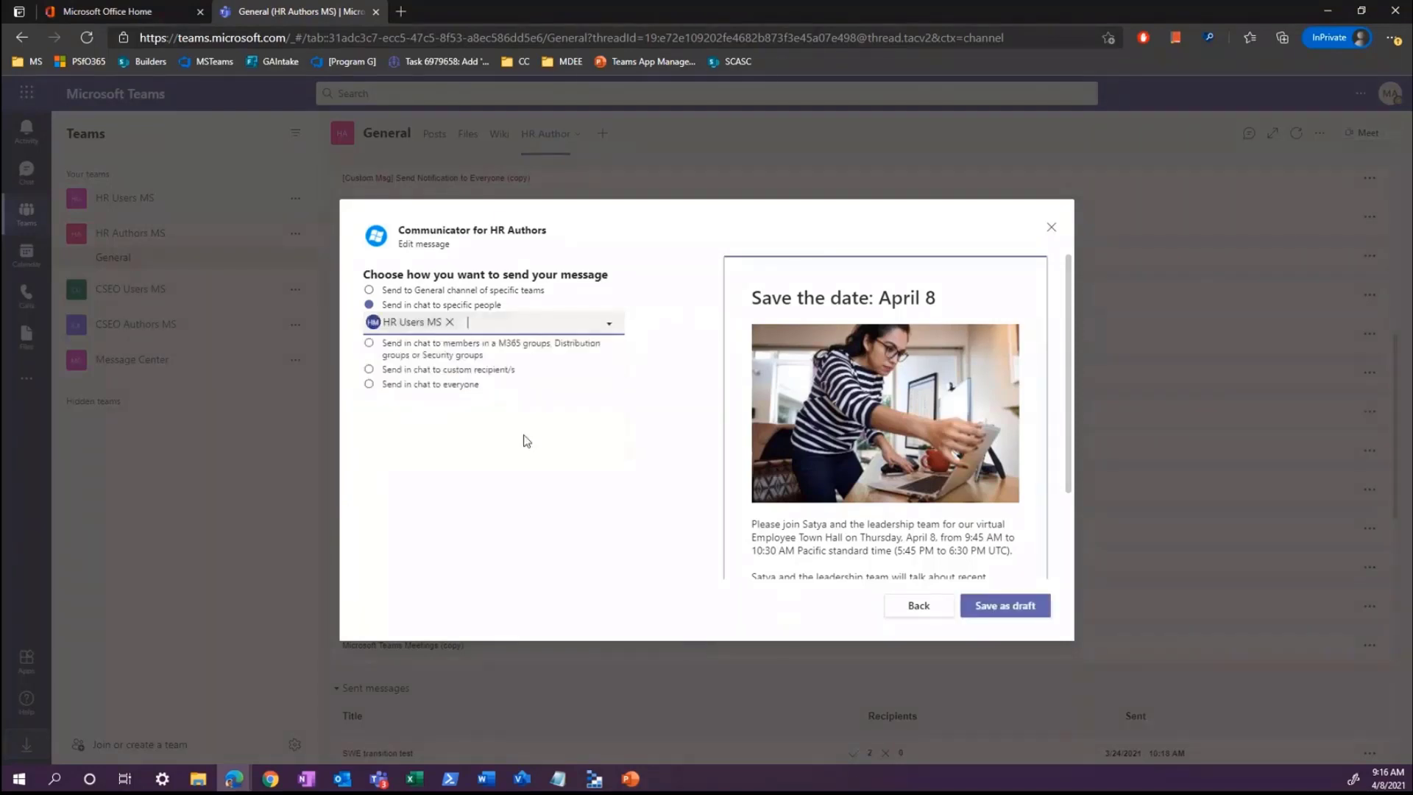
pyautogui.click(1007, 605)
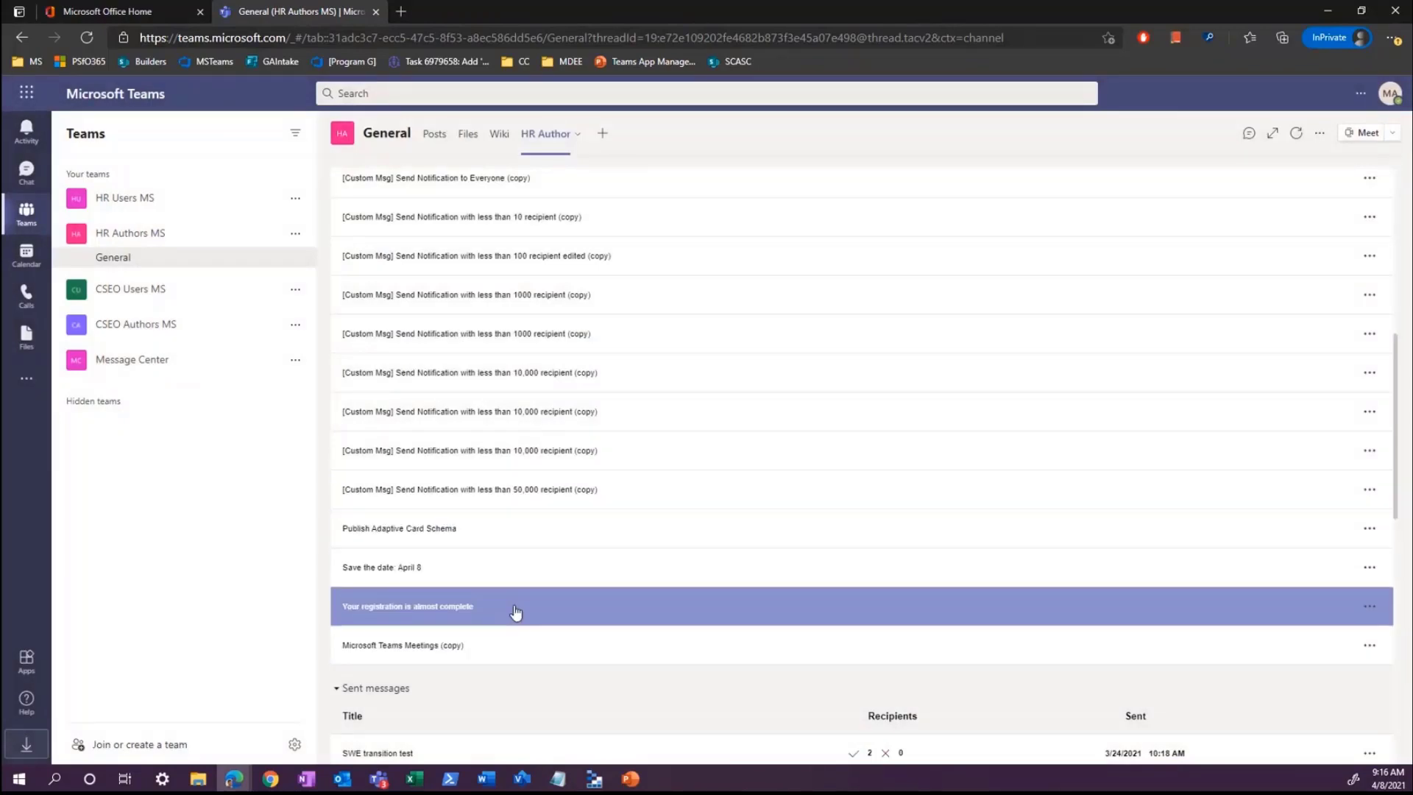
# - Preview the "Save the date: April 8" draft in this channel and view the card in the channel's posts
pyautogui.click(1370, 573)
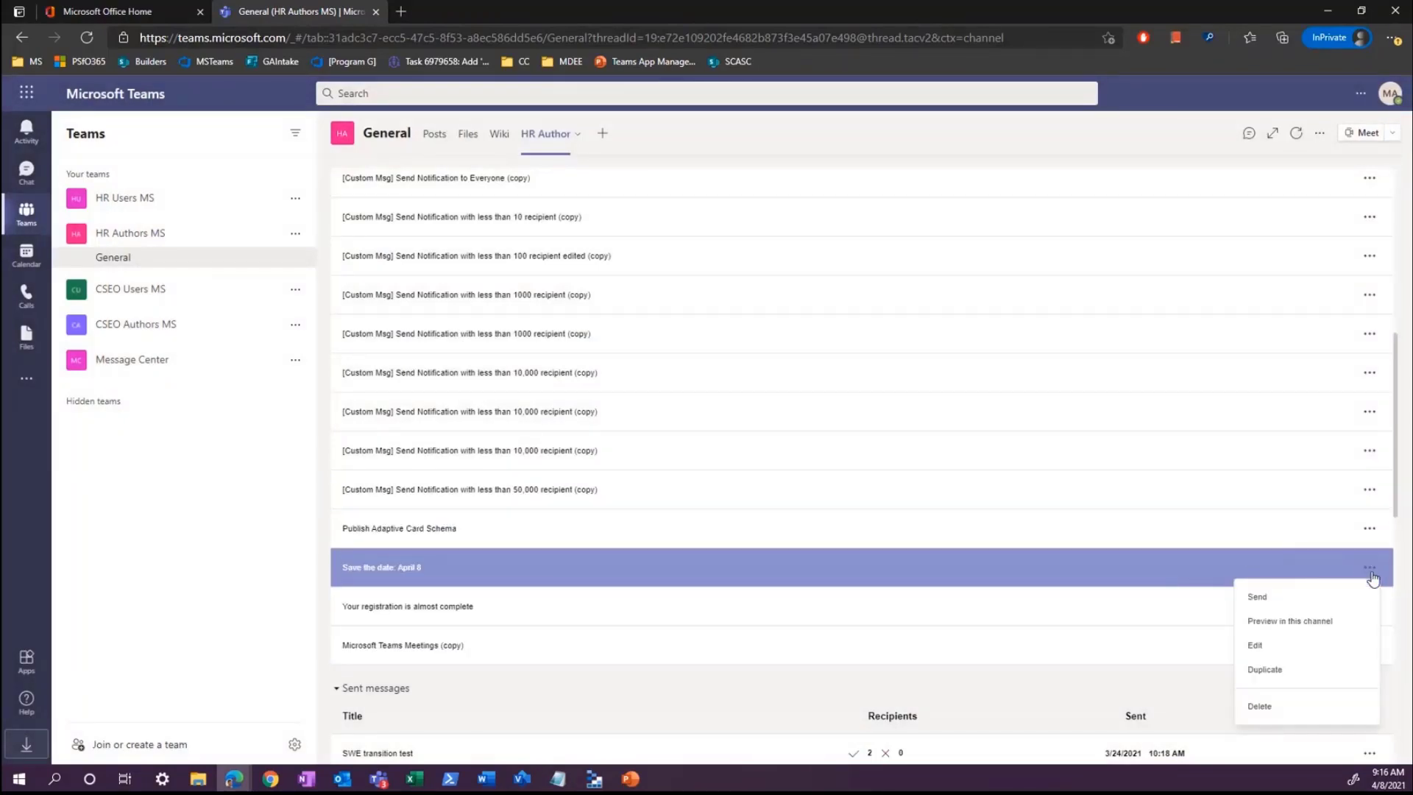
pyautogui.click(1317, 622)
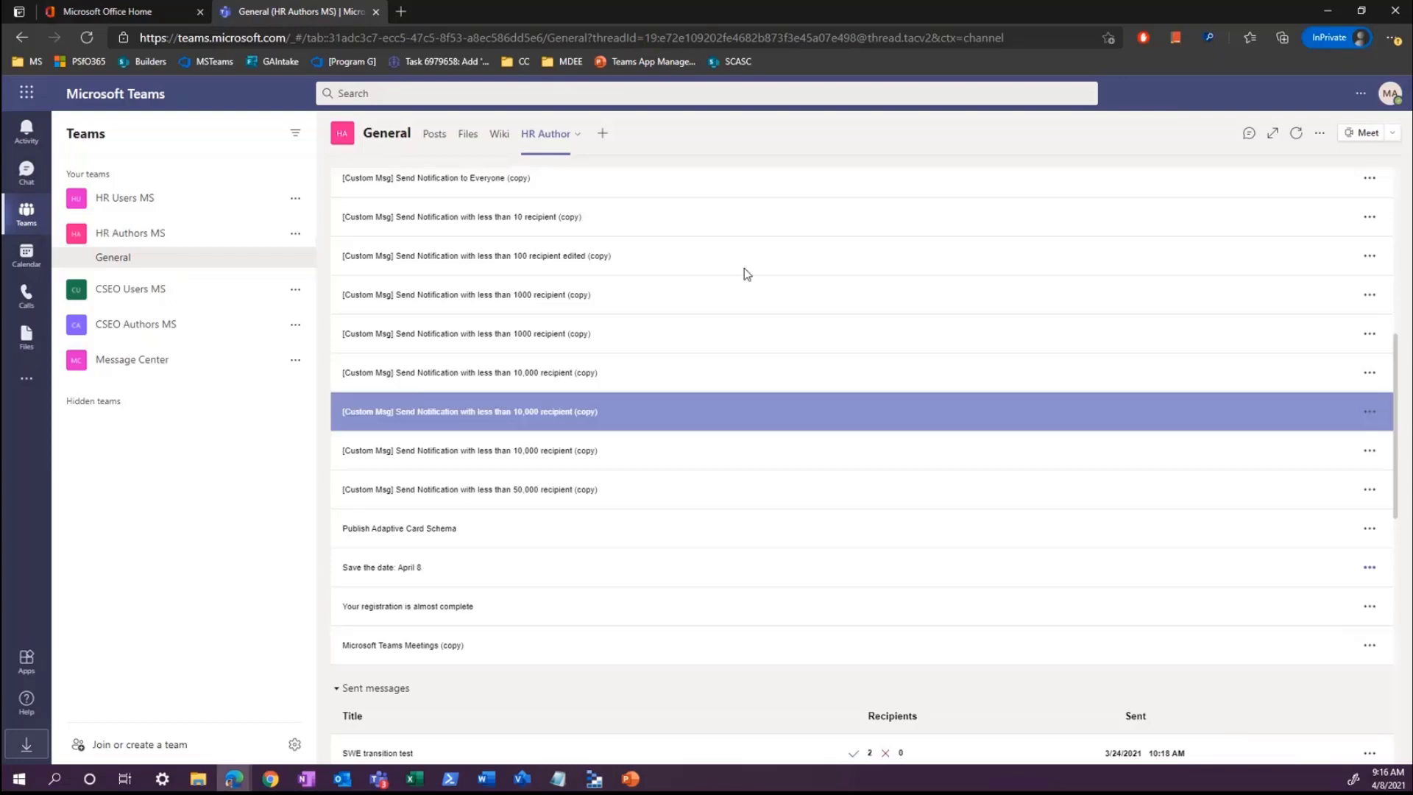
pyautogui.click(434, 134)
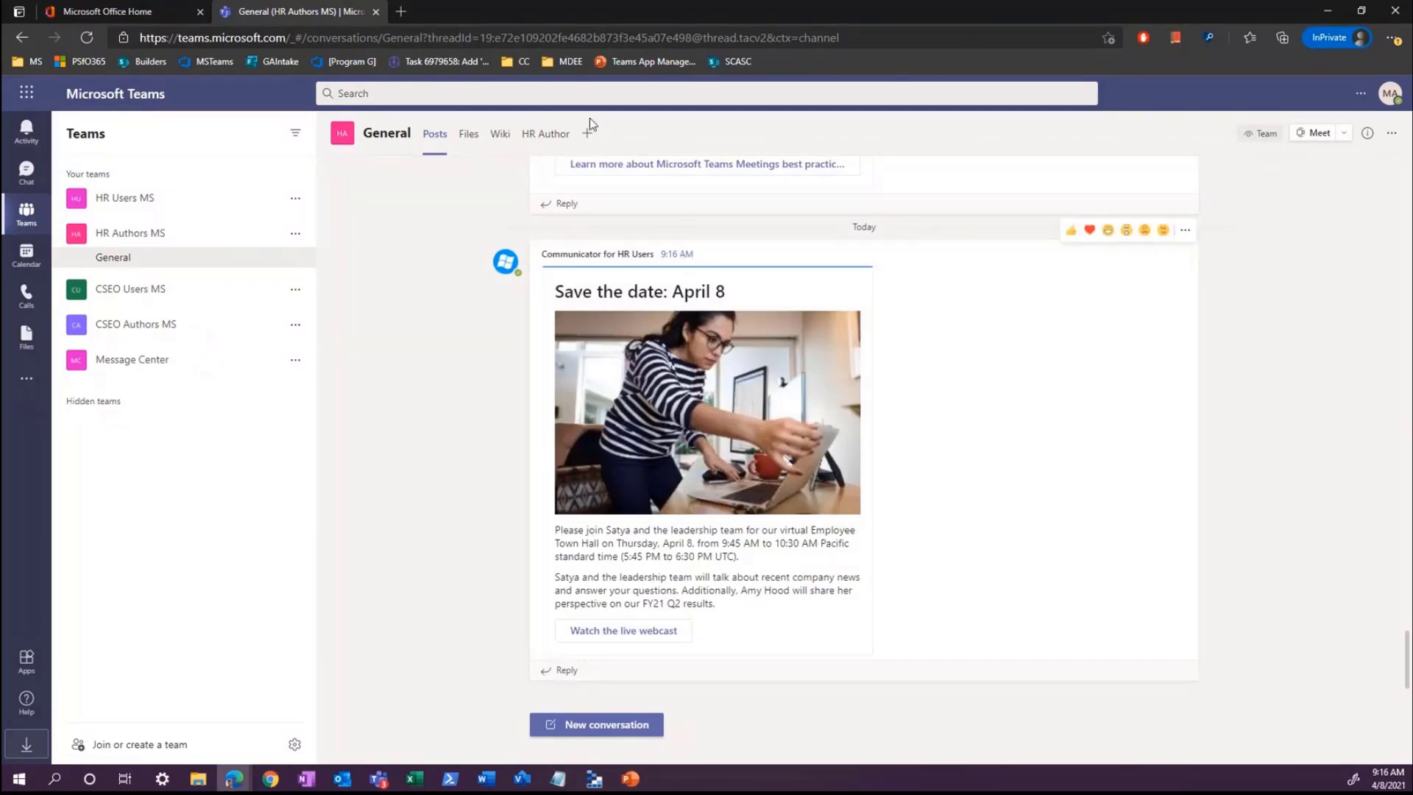
# - Return to HR Author, review the send confirmation for the "Save the date: April 8" draft and send it to HR Users MS
pyautogui.click(544, 134)
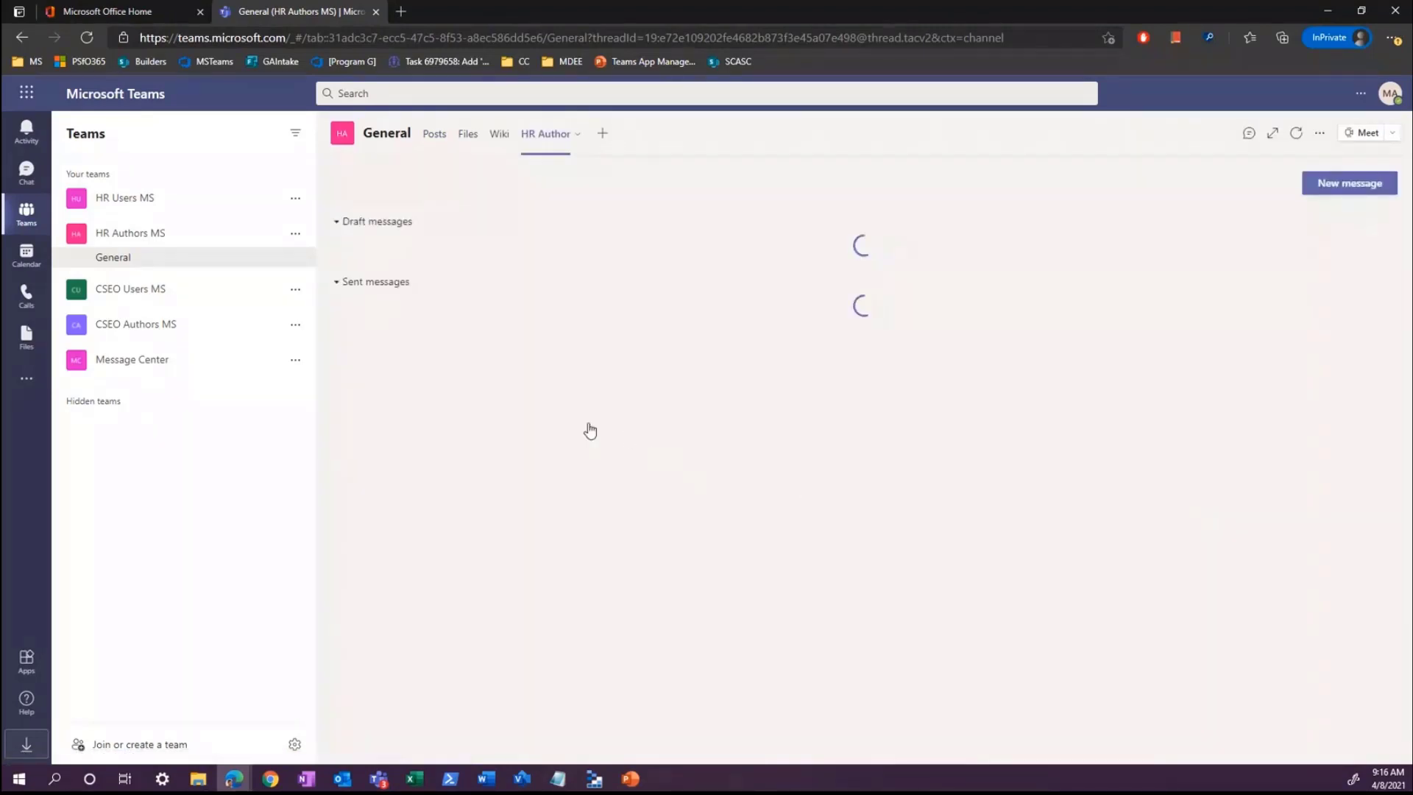
pyautogui.scroll(-5, 489, 544)
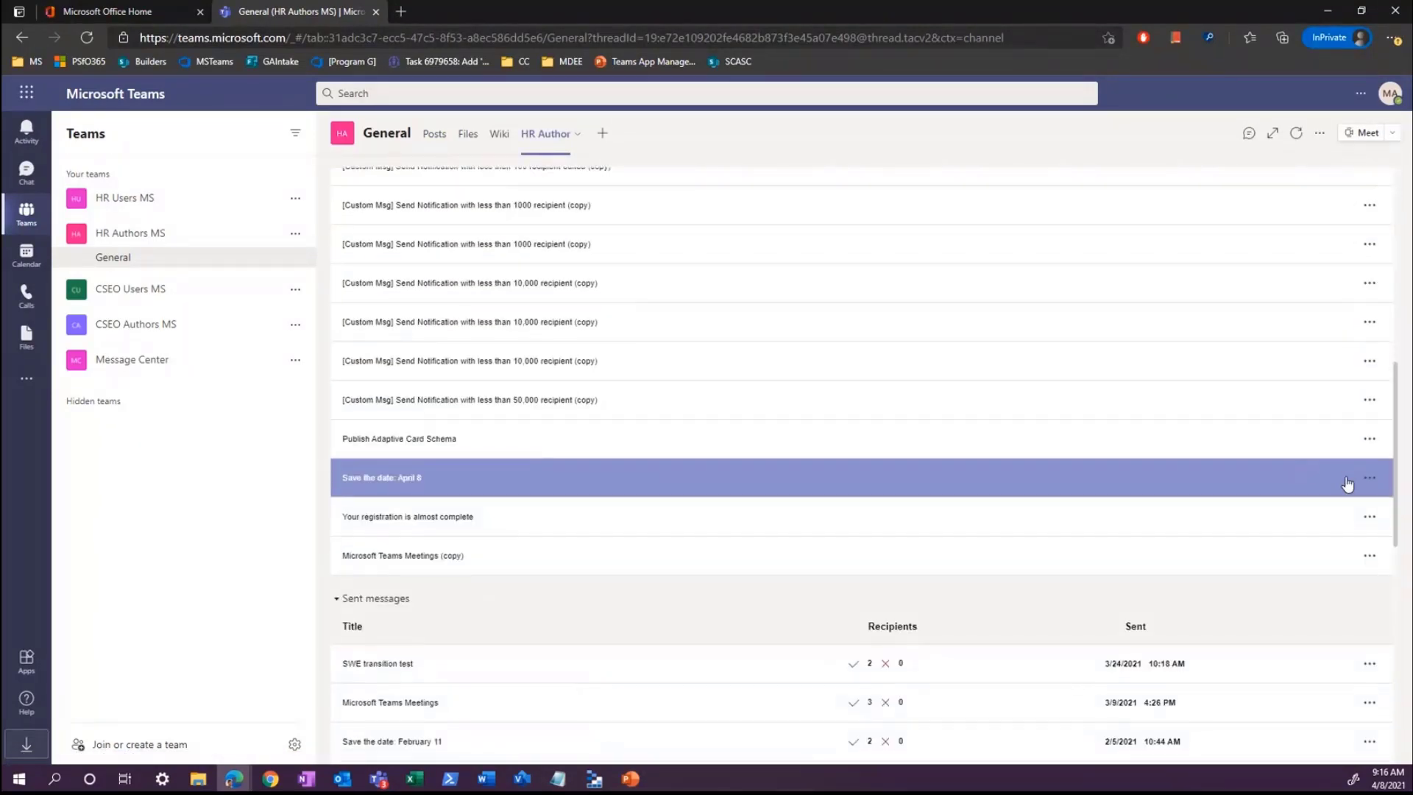
pyautogui.click(1370, 480)
pyautogui.click(1290, 513)
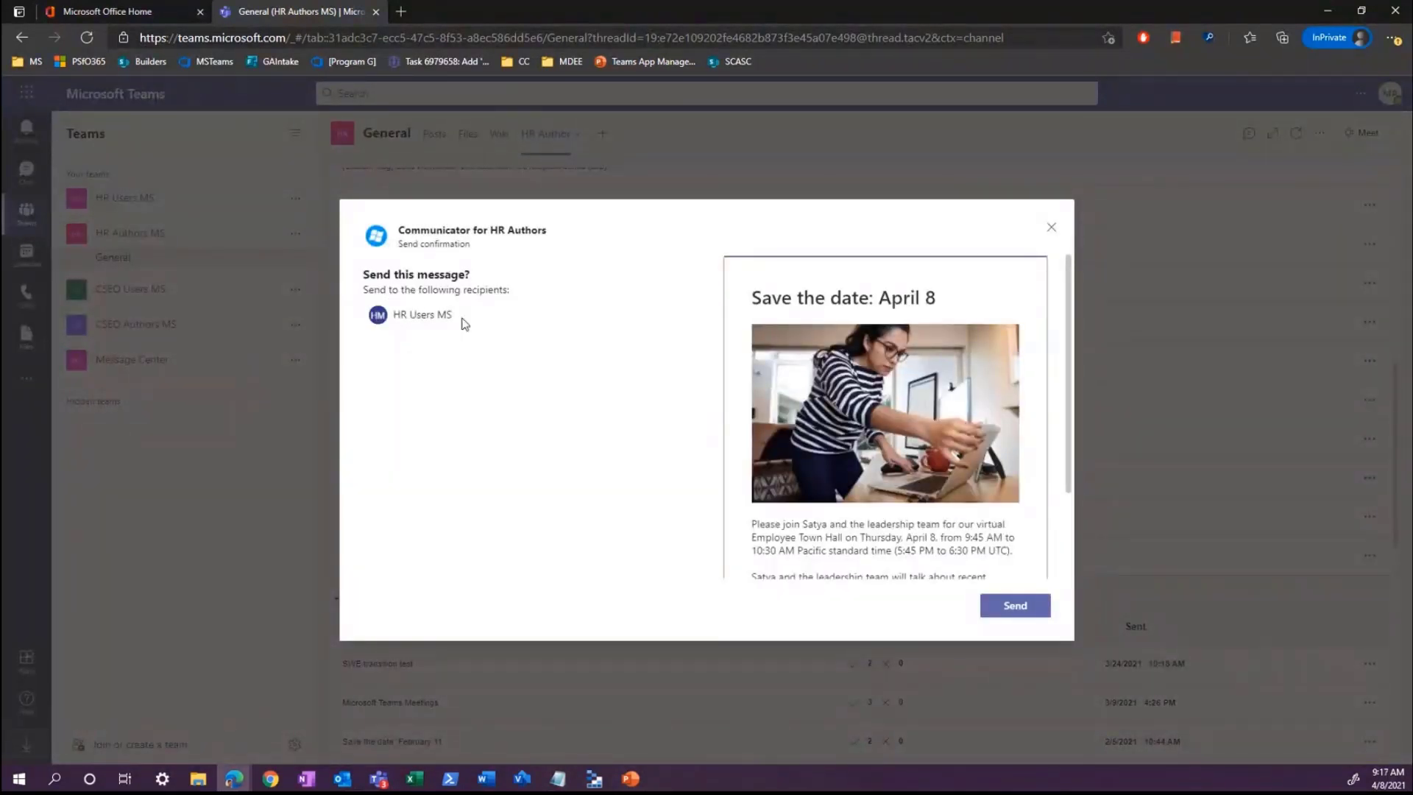
pyautogui.scroll(-1, 1070, 434)
pyautogui.scroll(-2, 1073, 441)
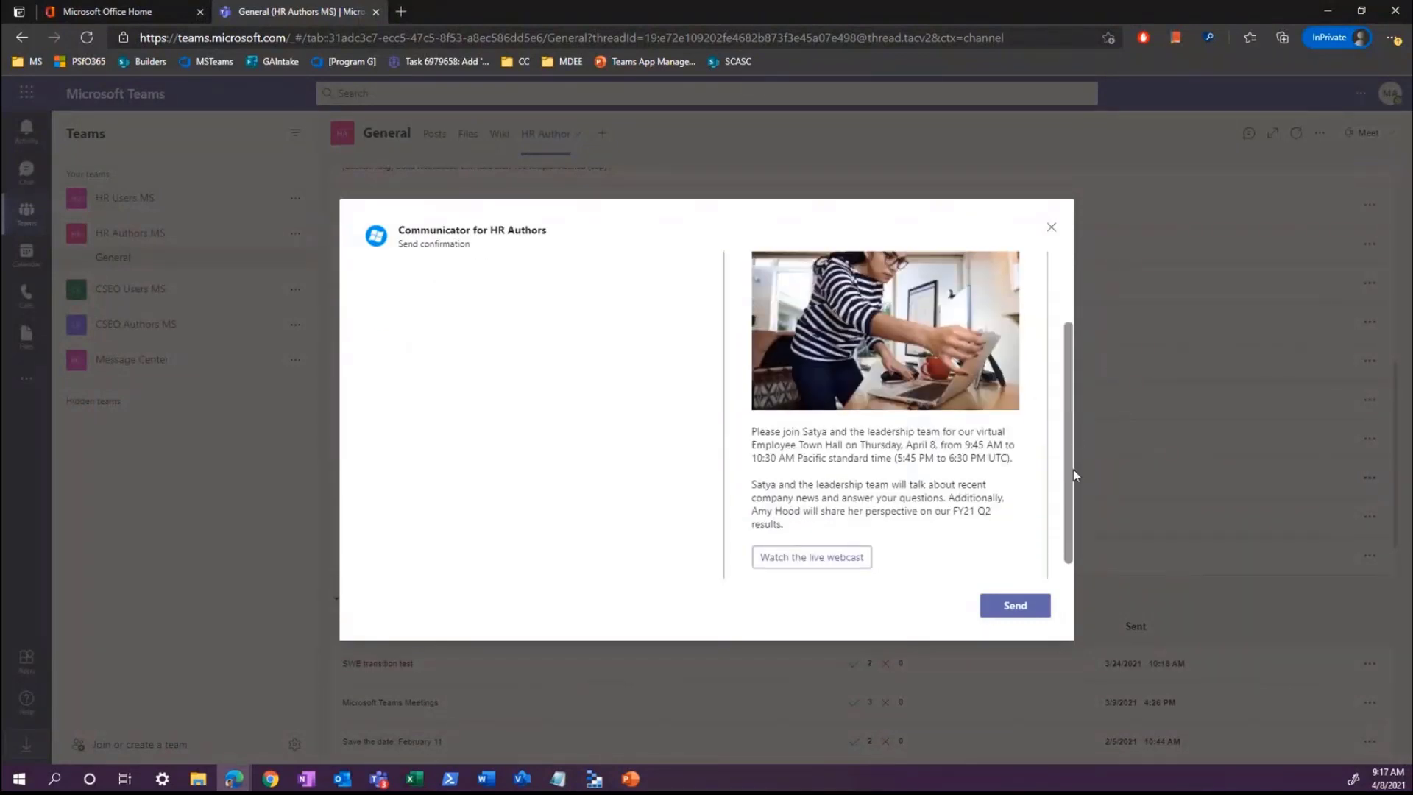
pyautogui.click(1037, 614)
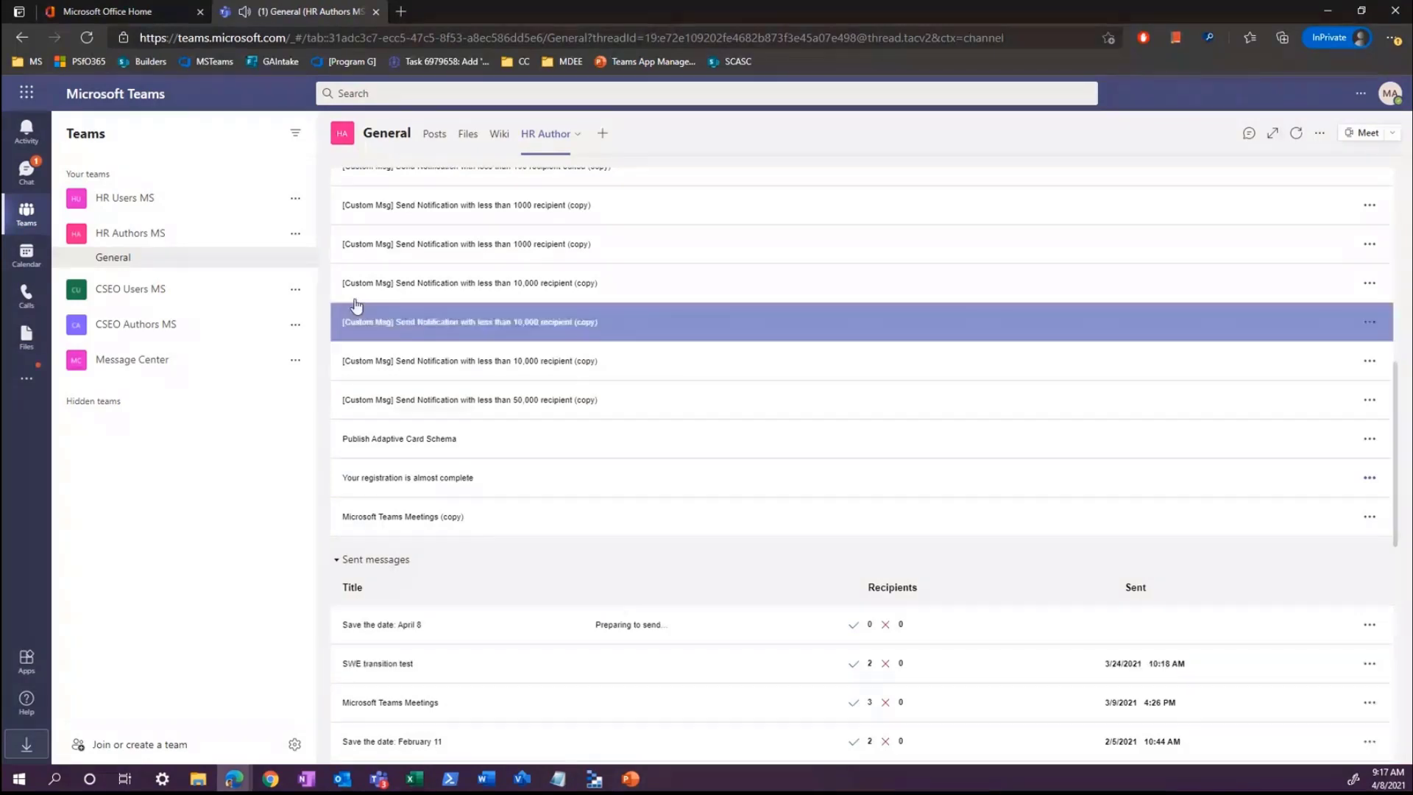
# - Check the received card in the Communicator for HR Users chat and return to the HR Author message lists
pyautogui.click(38, 174)
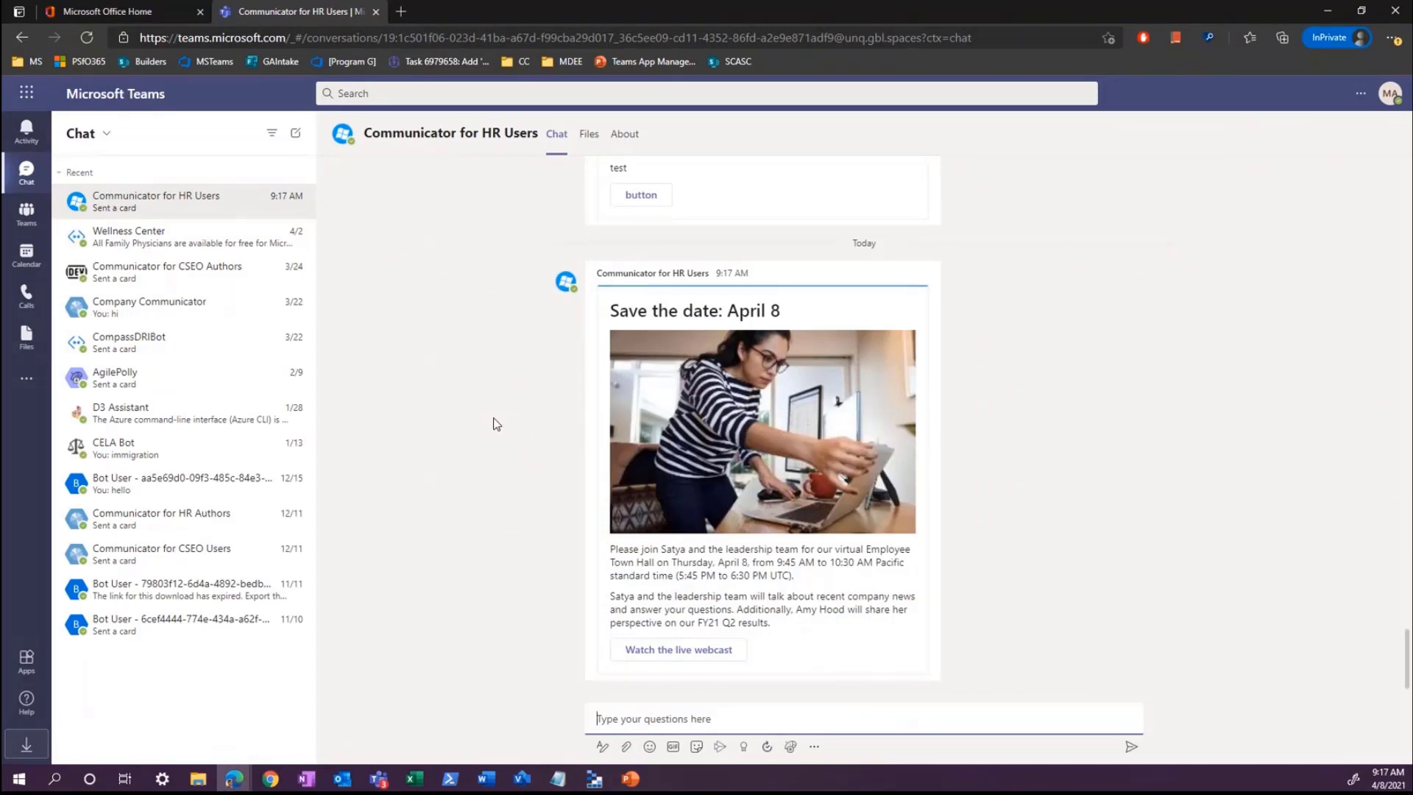
pyautogui.click(35, 225)
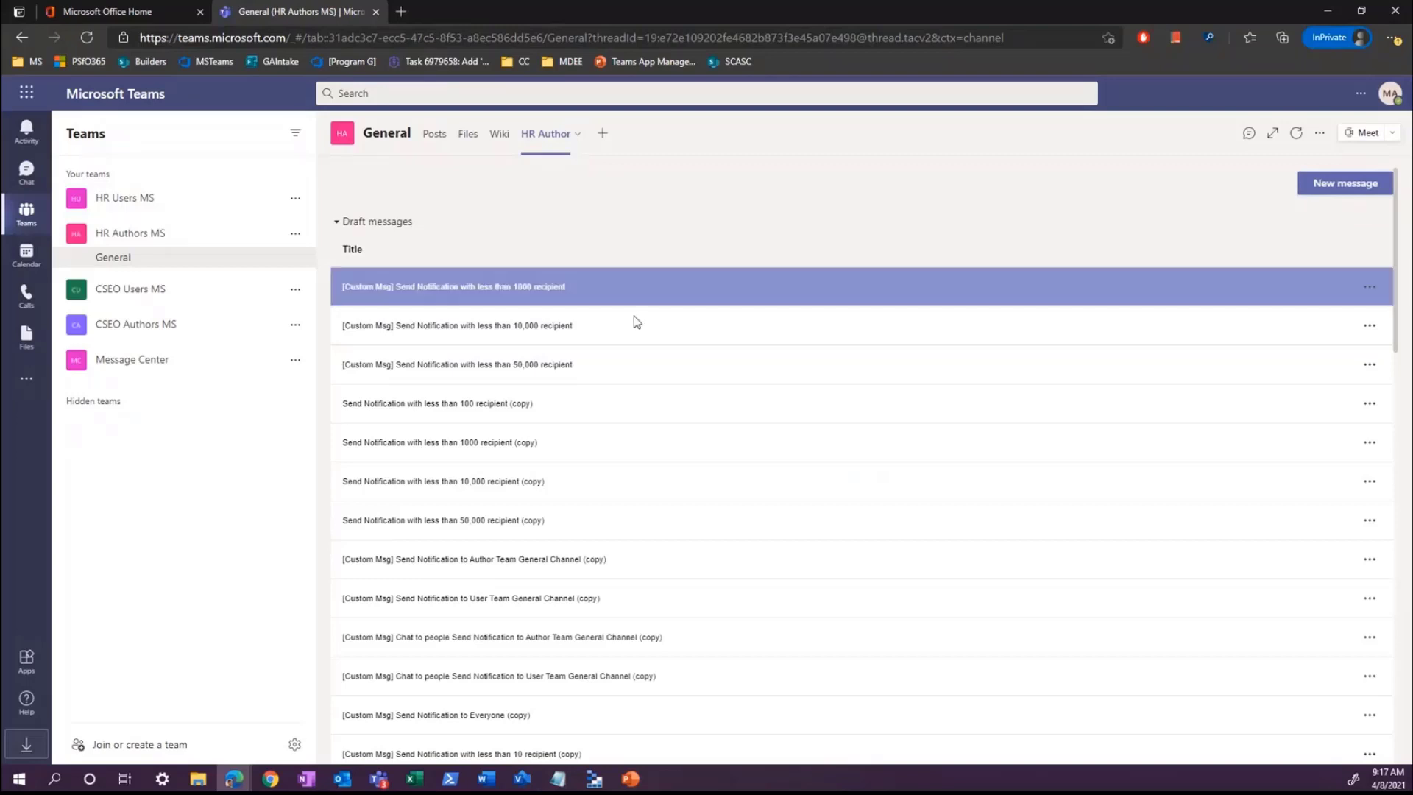
pyautogui.scroll(-5, 872, 522)
pyautogui.scroll(5, 1156, 322)
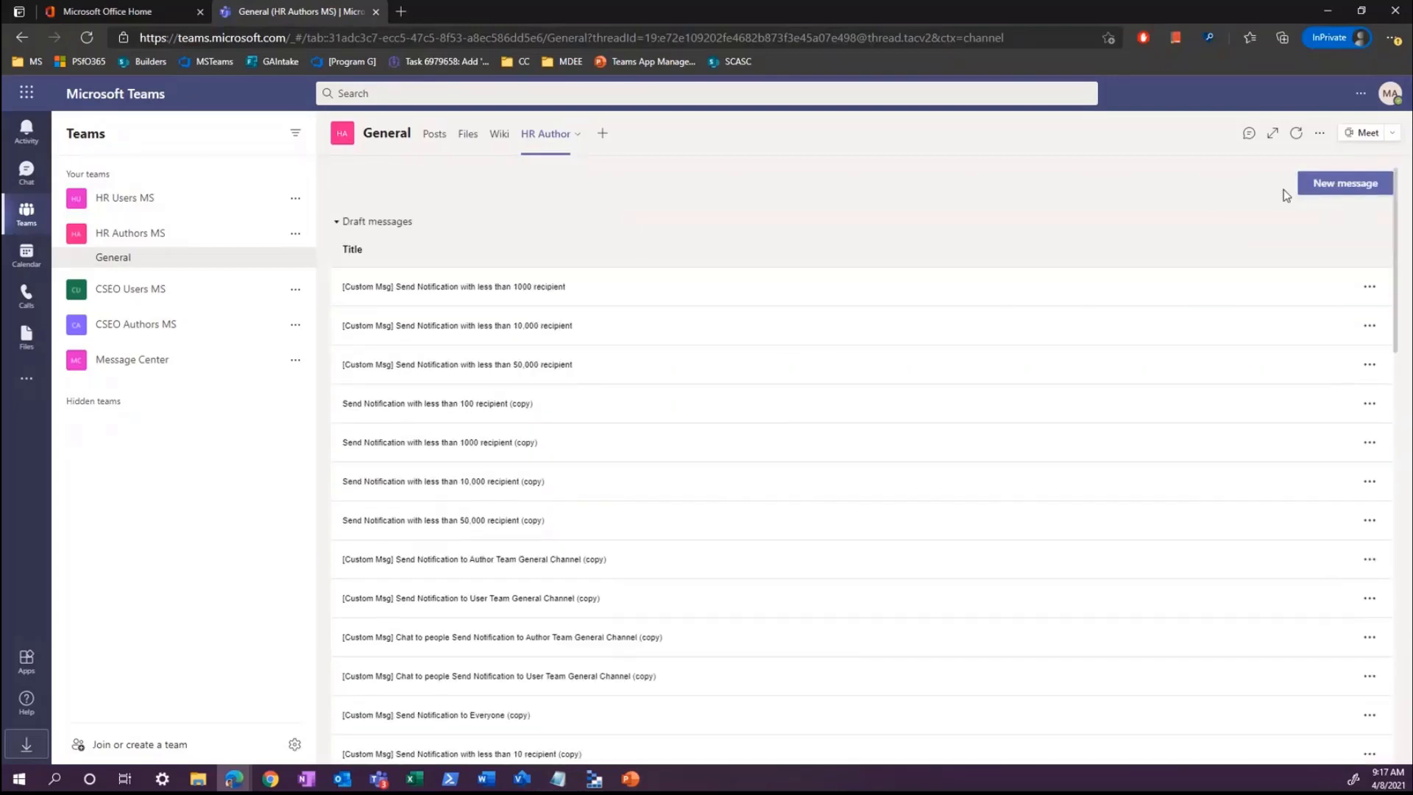
# - Start a new custom message in HR Author and go to its empty card content field
pyautogui.click(991, 438)
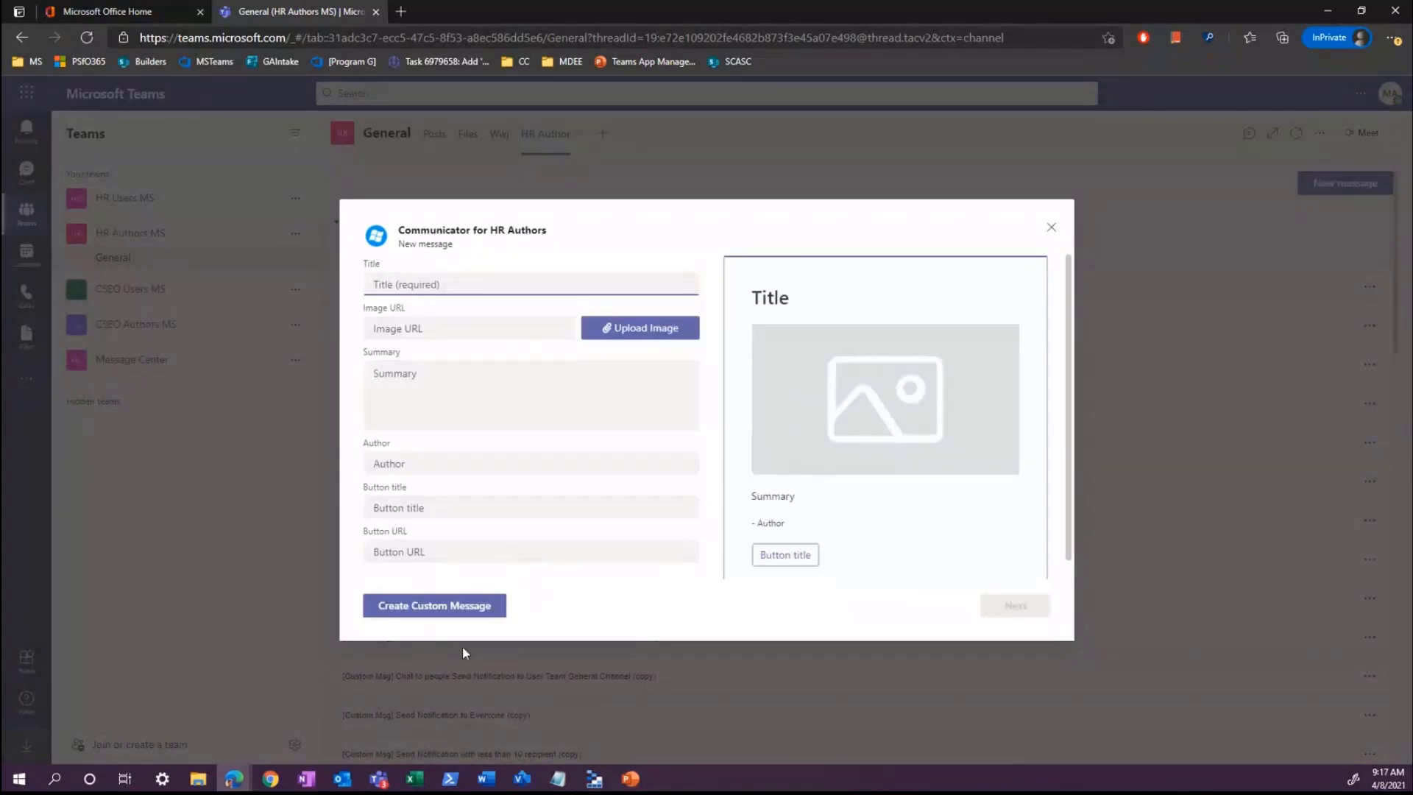
pyautogui.click(450, 609)
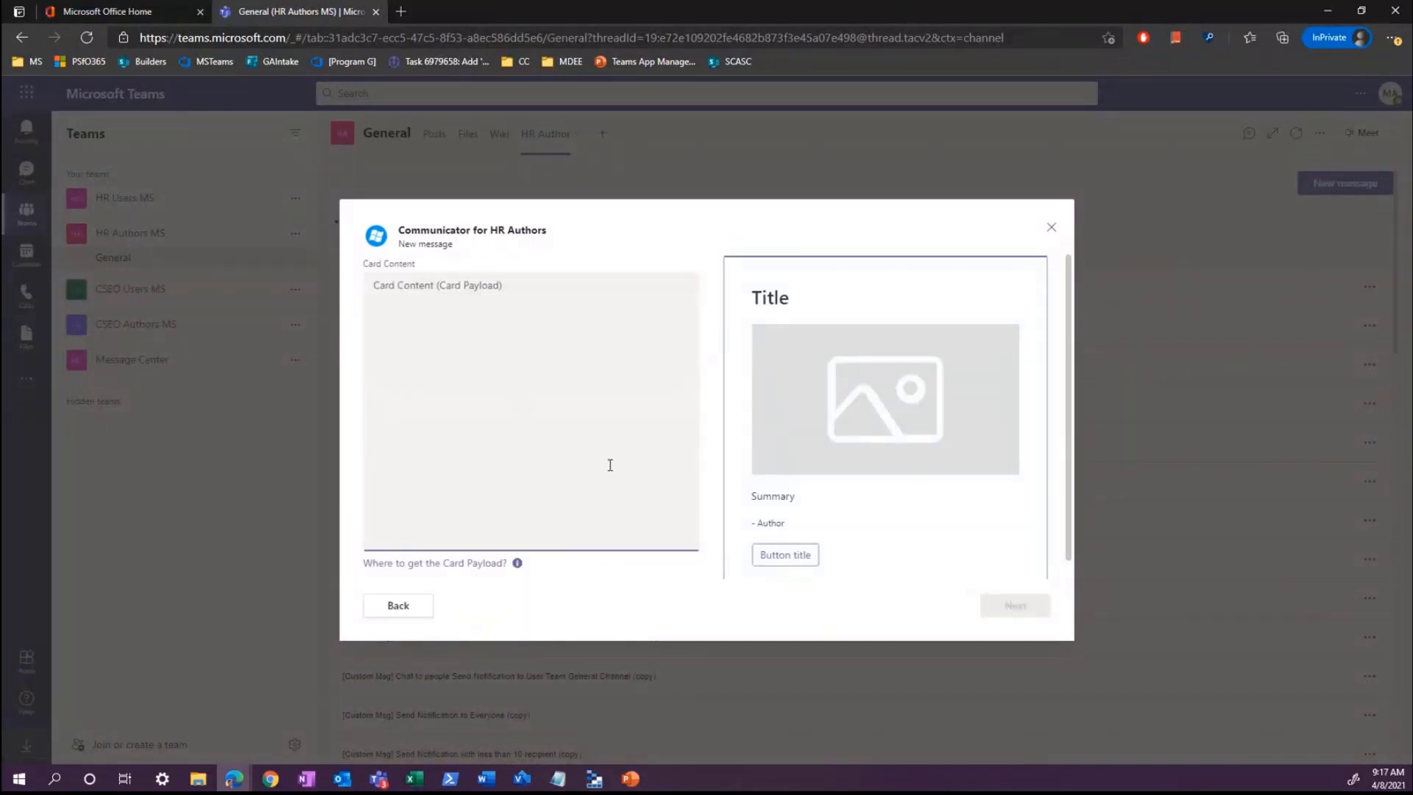
pyautogui.click(598, 338)
# - Switch to the Adaptive Cards samples page, open the "Publish Adaptive Card Schema" sample in the designer and copy its card payload
pyautogui.click(234, 780)
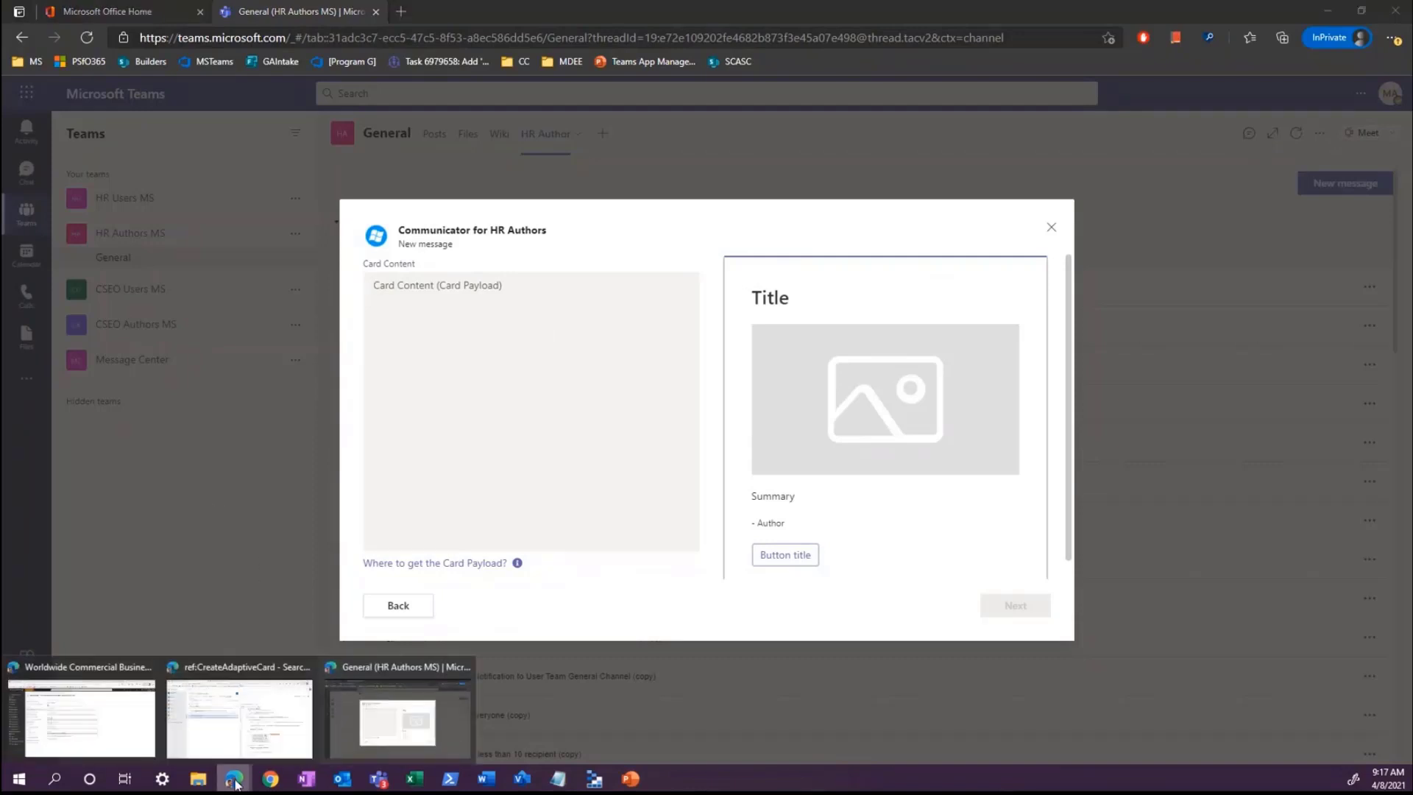
pyautogui.click(265, 719)
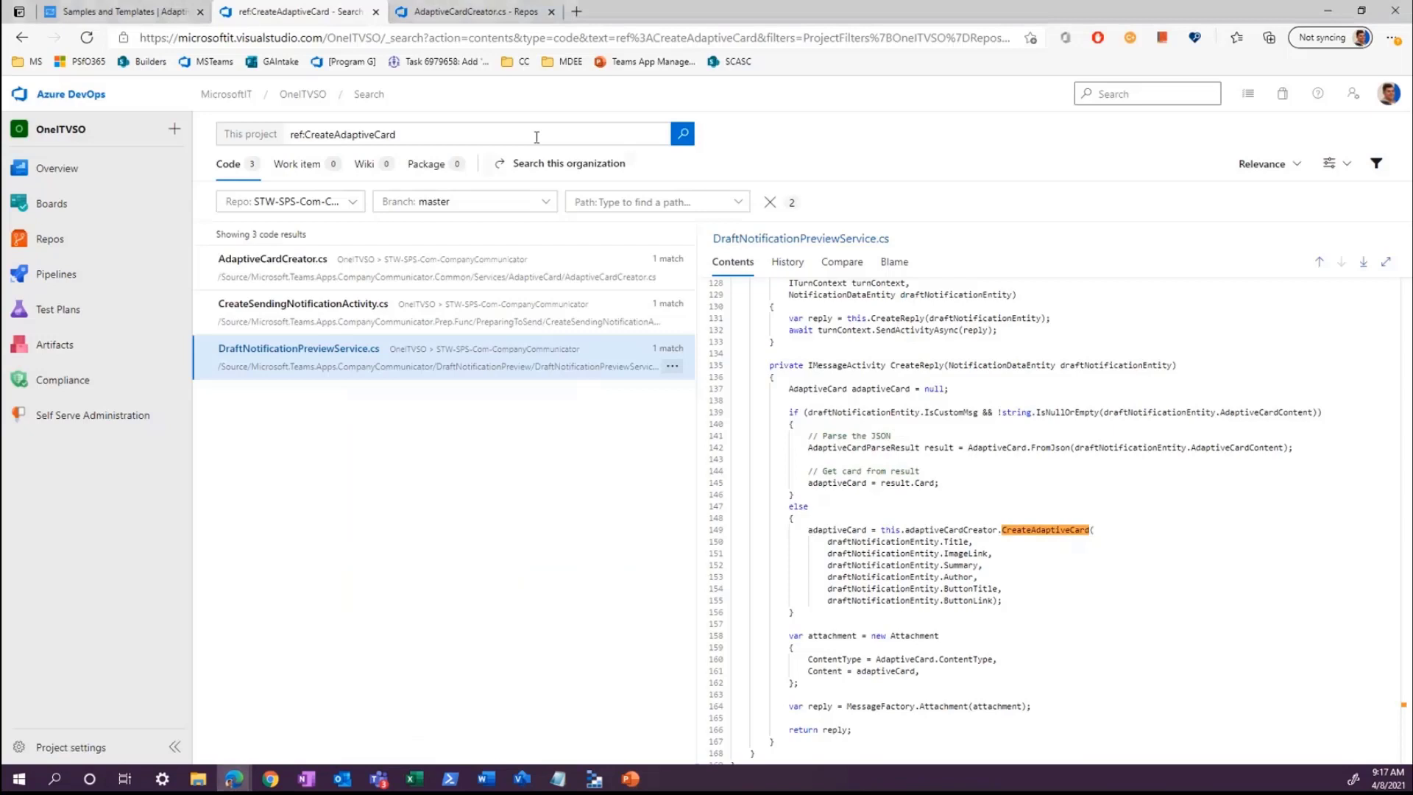
pyautogui.hotkey('ctrl', '1')
pyautogui.click(1222, 360)
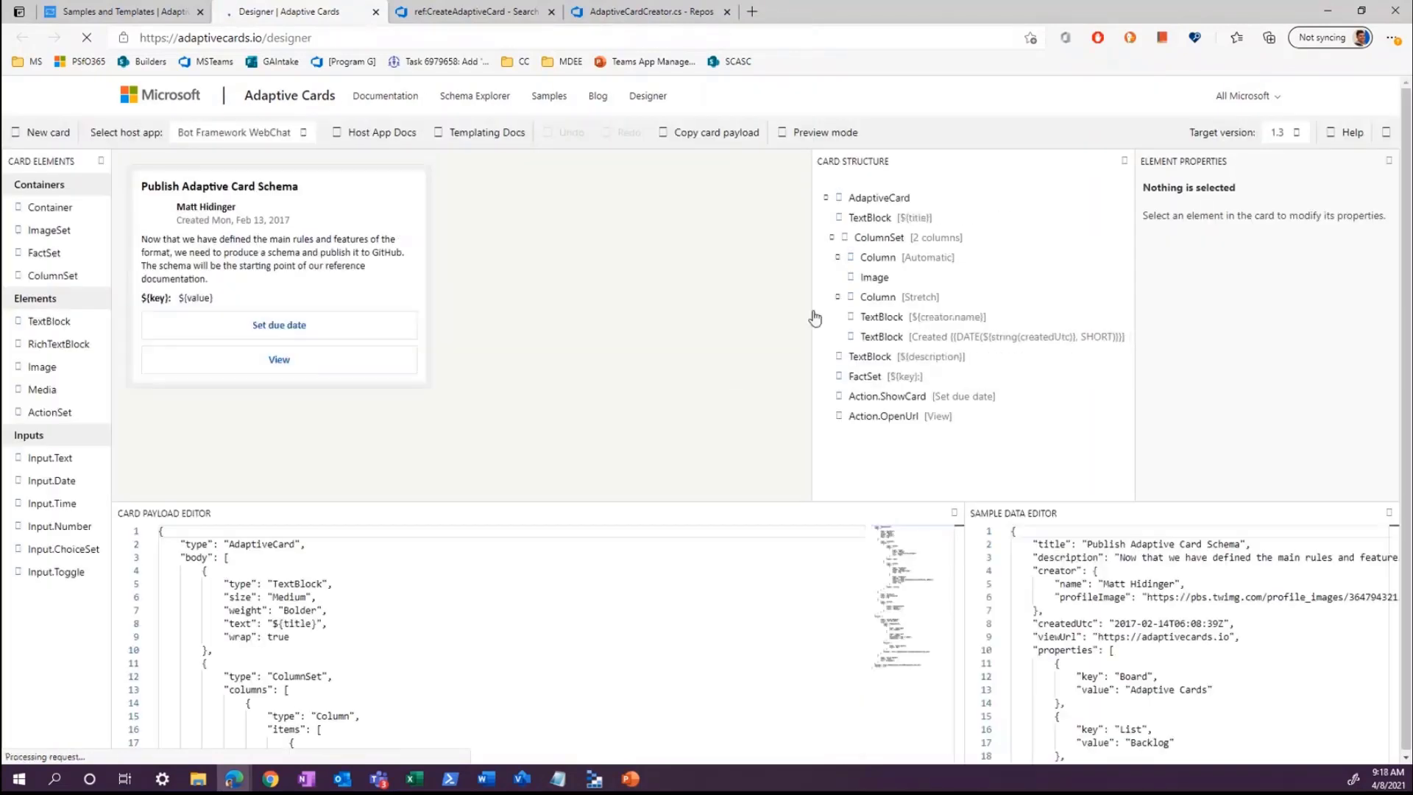
pyautogui.click(745, 139)
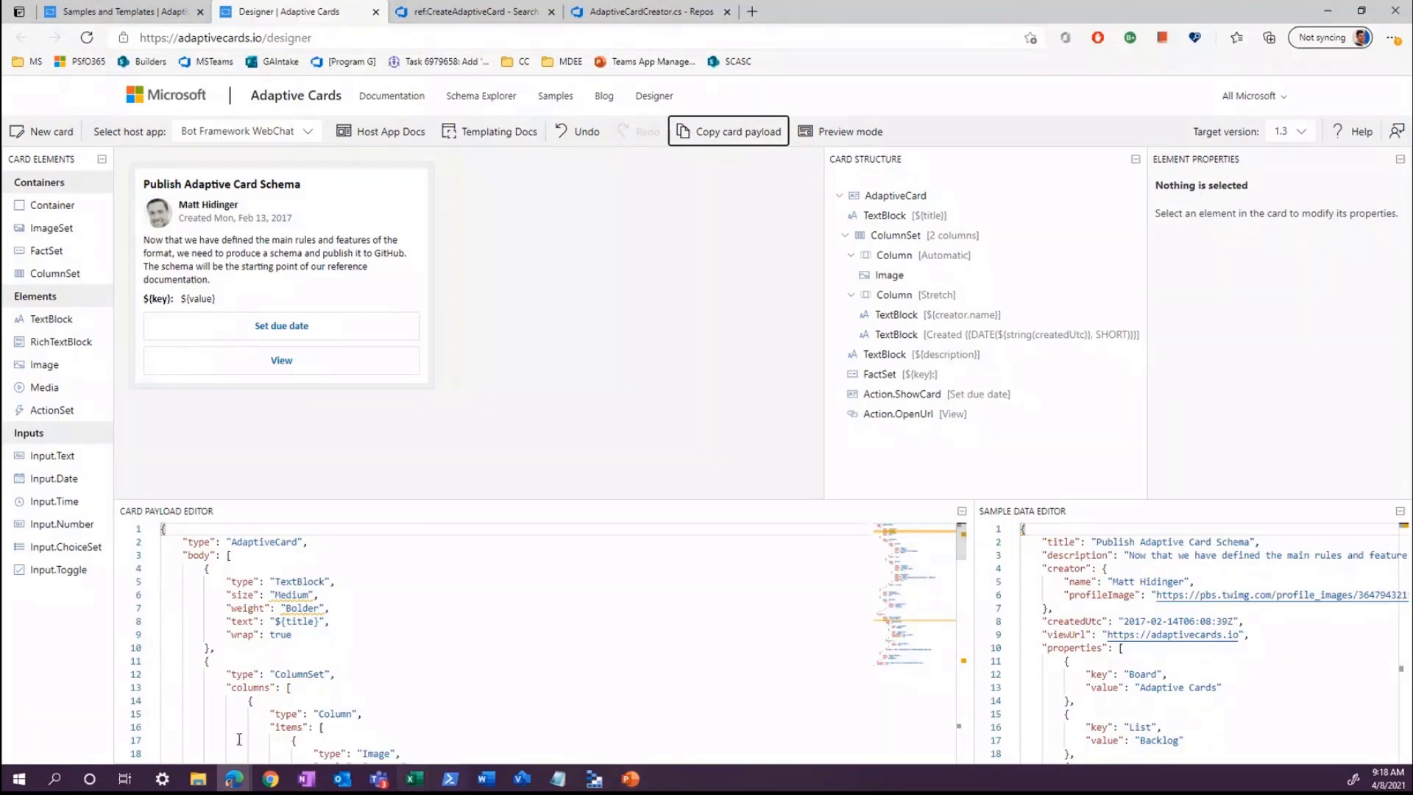
# - Switch back to the new custom message in Teams and paste the copied Adaptive Card payload as its card content
pyautogui.click(234, 779)
pyautogui.click(386, 716)
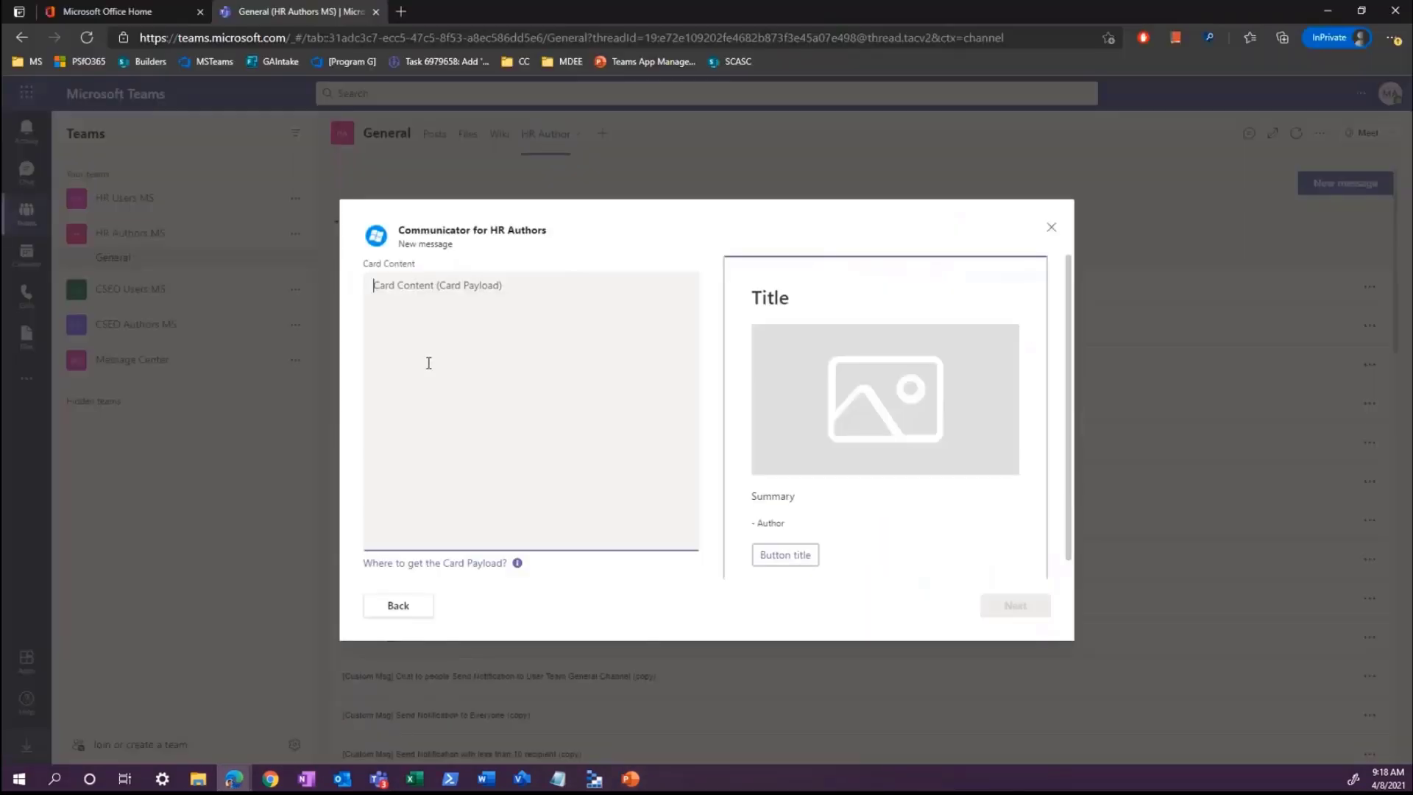
pyautogui.hotkey('ctrl', 'v')
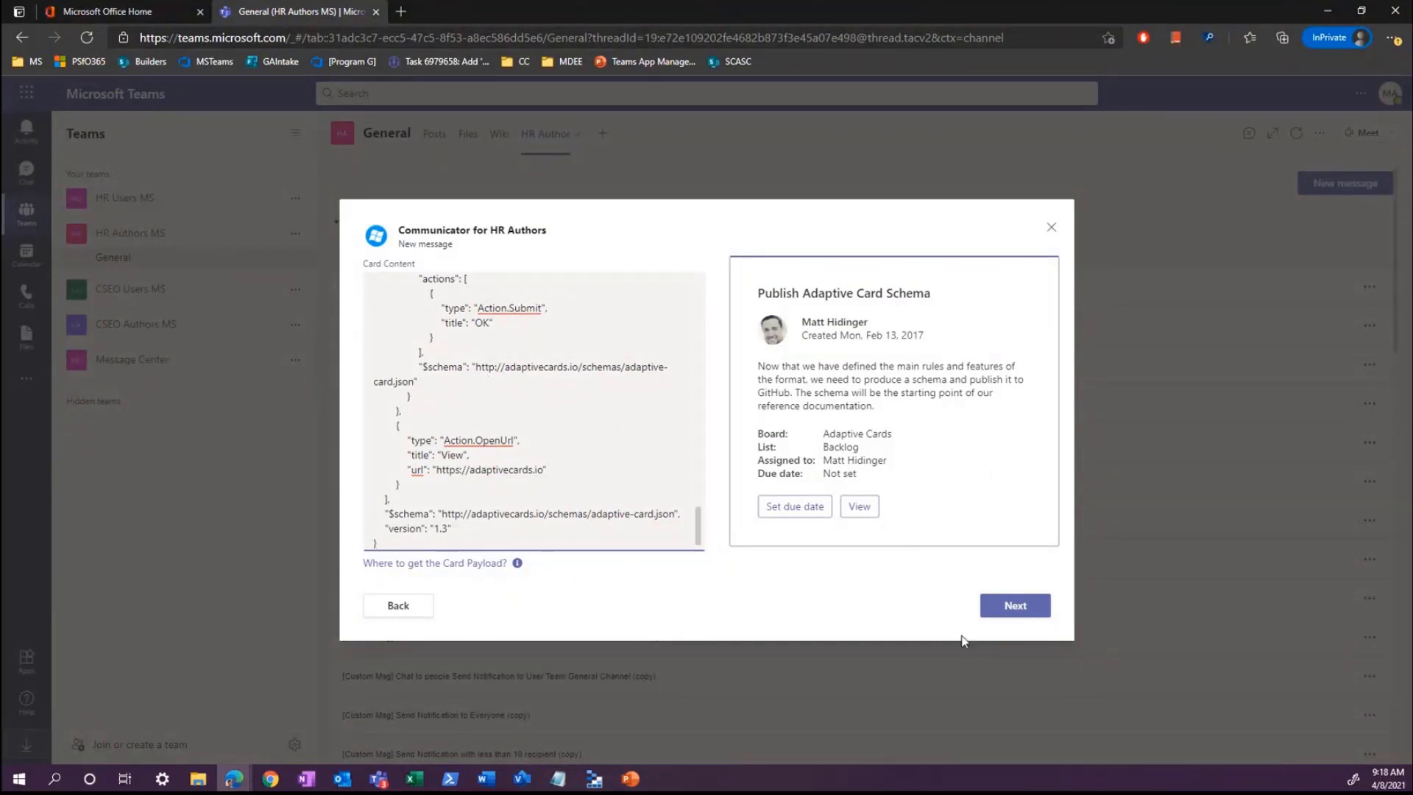
# - Address the custom message to the General channel of the HR Authors MS team and save it as a draft
pyautogui.click(1016, 605)
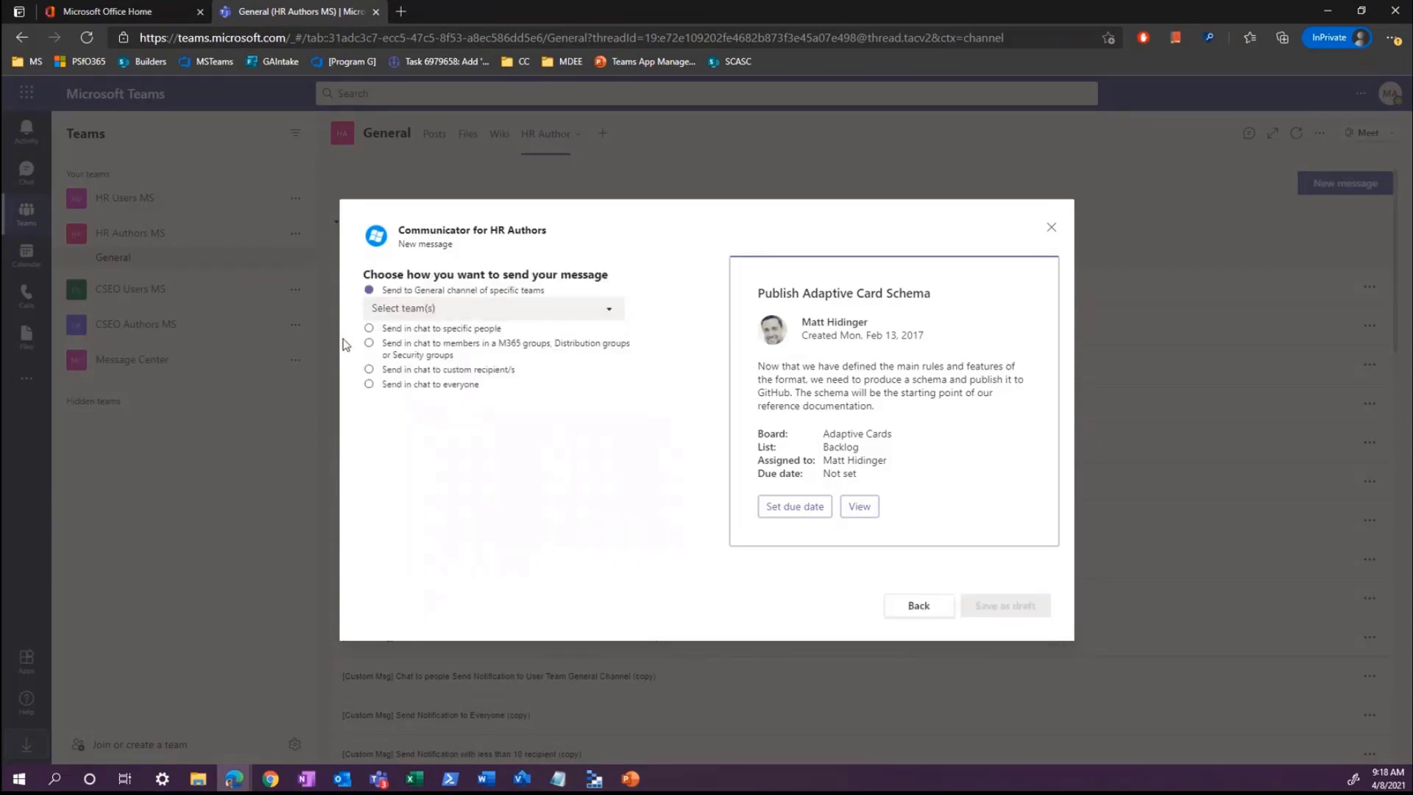
pyautogui.click(610, 308)
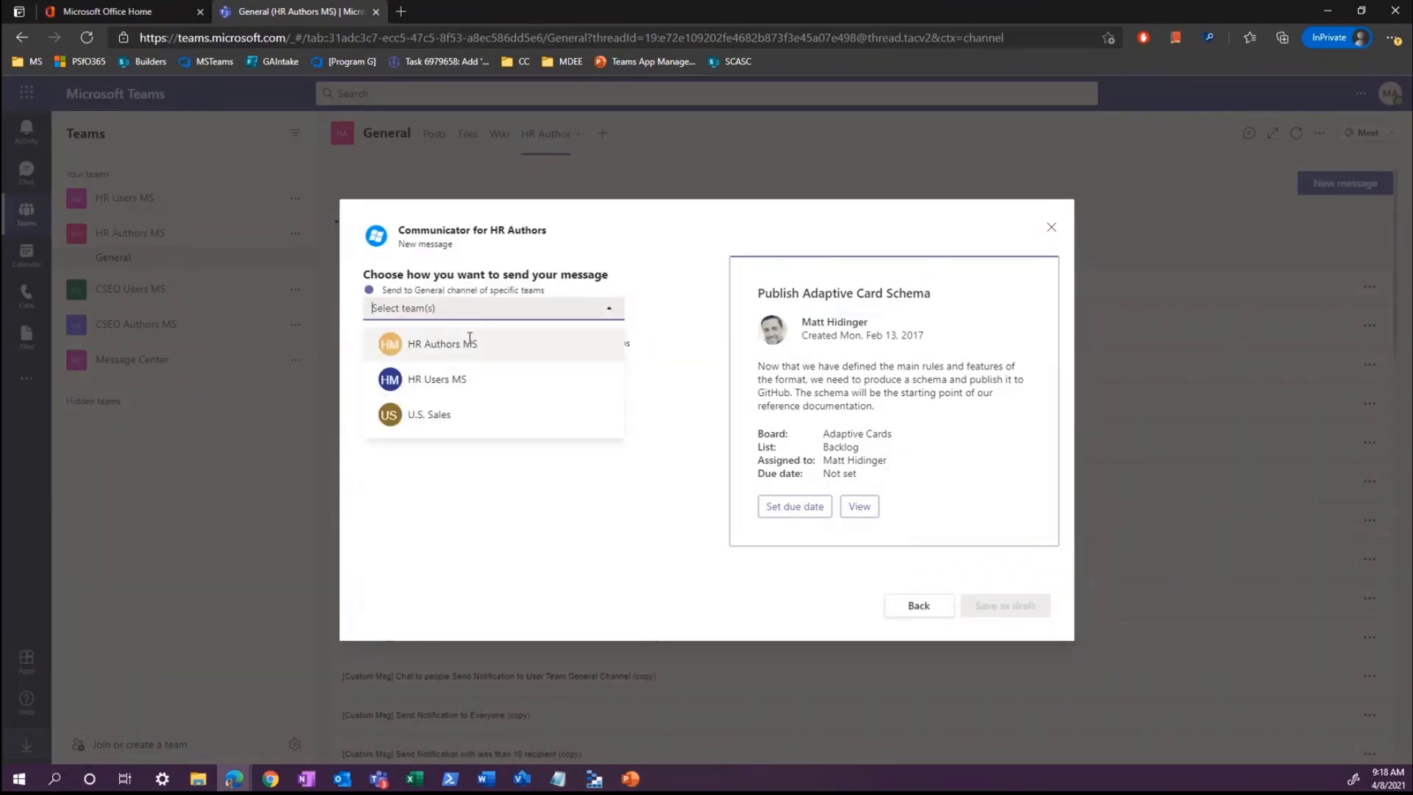
pyautogui.click(479, 347)
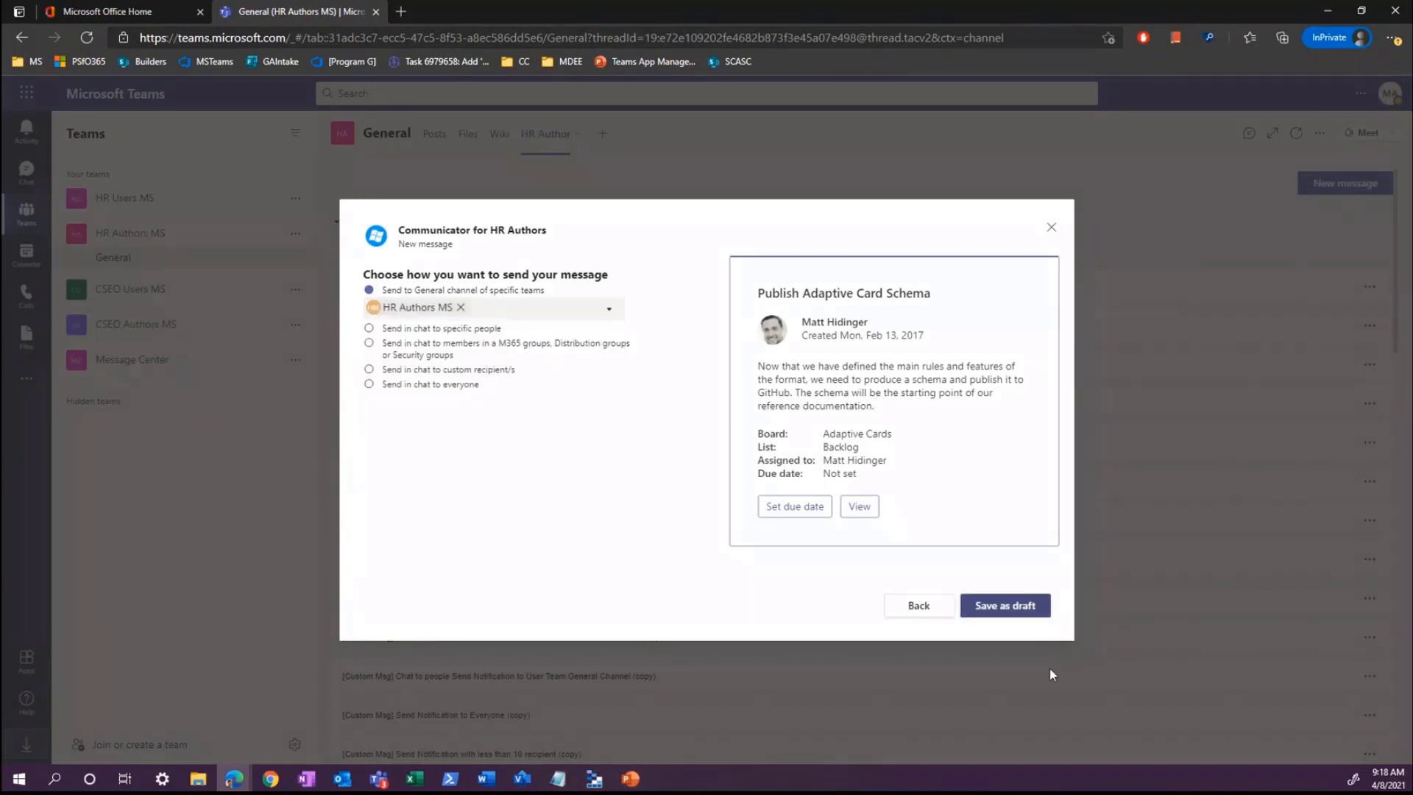
# - Find the new "Publish Adaptive Card Schema" draft just above the sent messages and send it, confirming the send
pyautogui.scroll(-10, 590, 480)
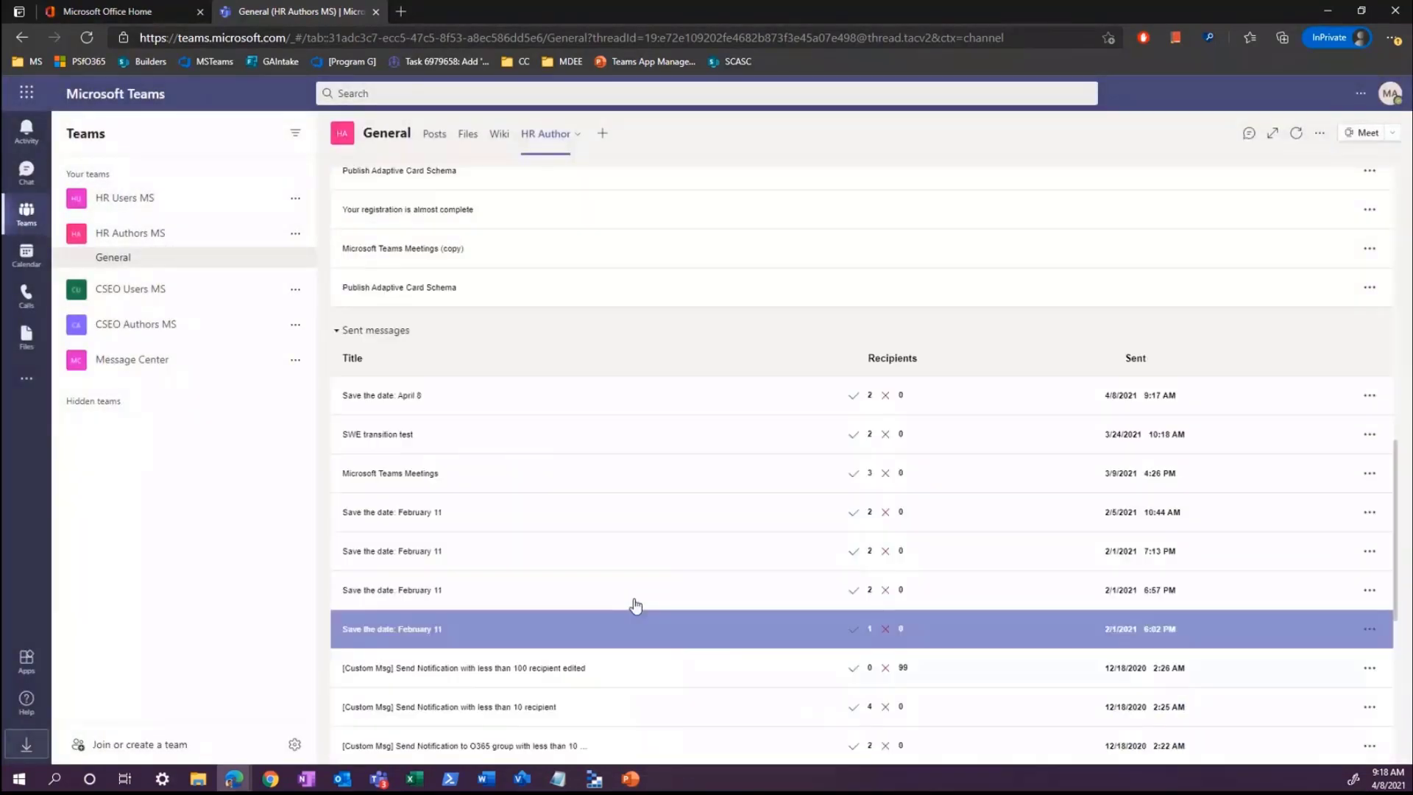
pyautogui.click(1370, 289)
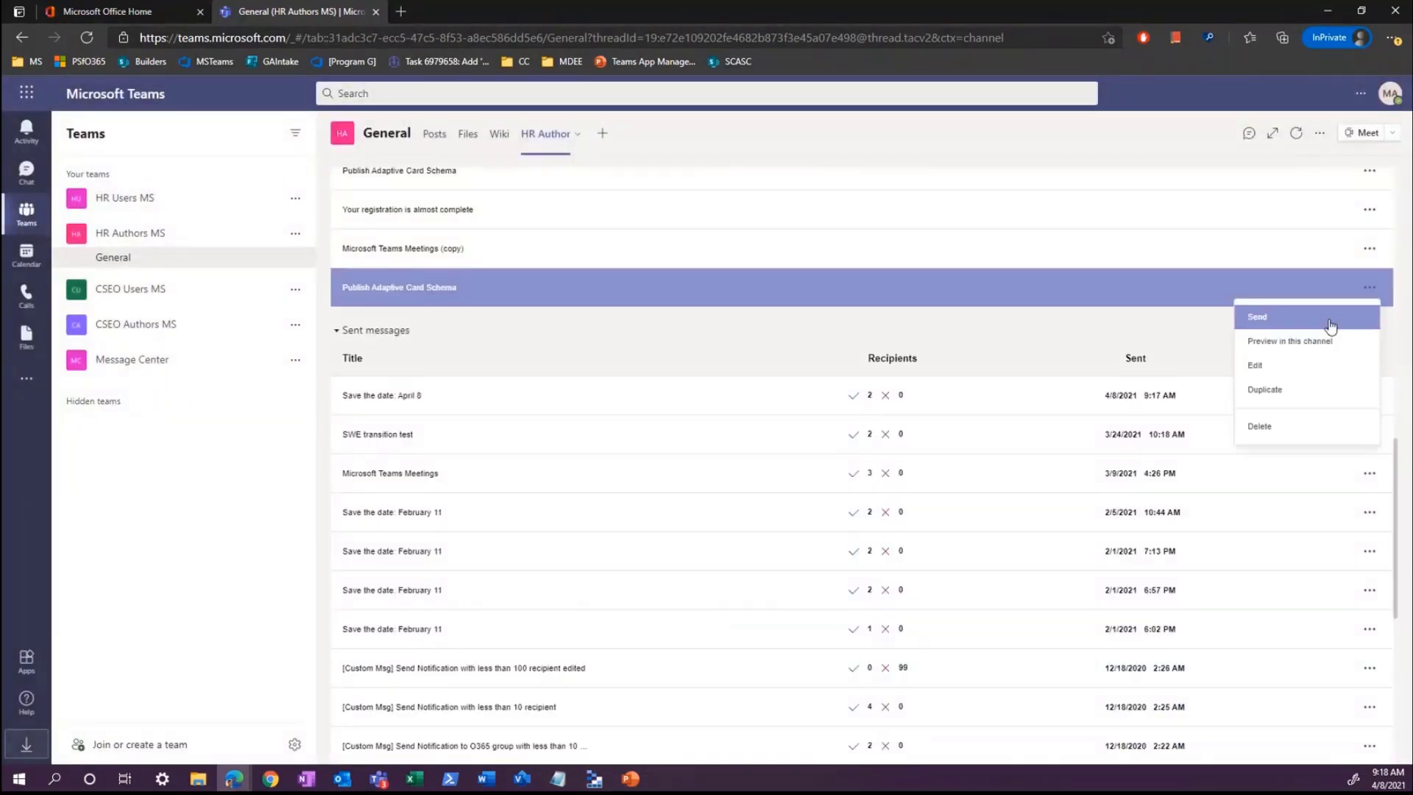
pyautogui.click(1330, 326)
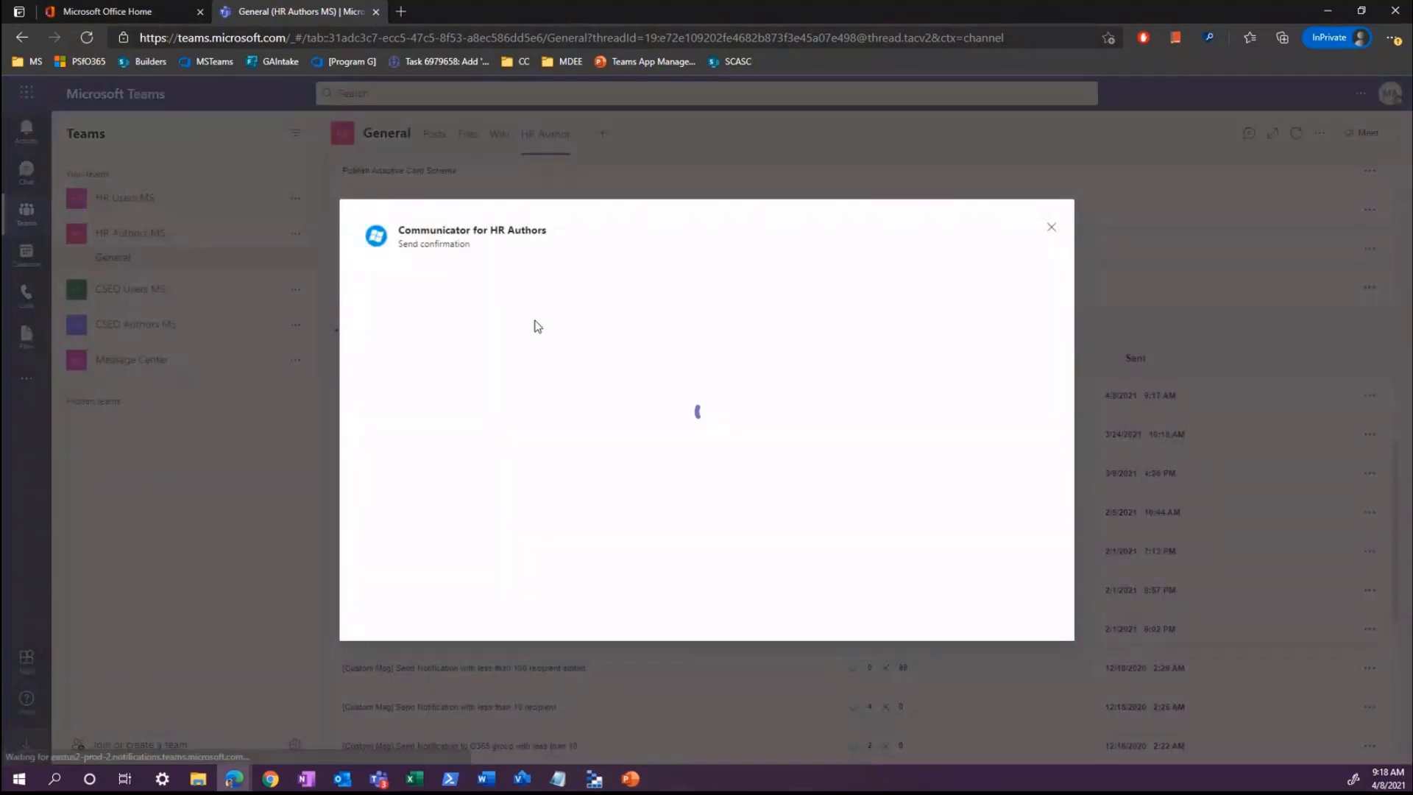
pyautogui.click(1026, 610)
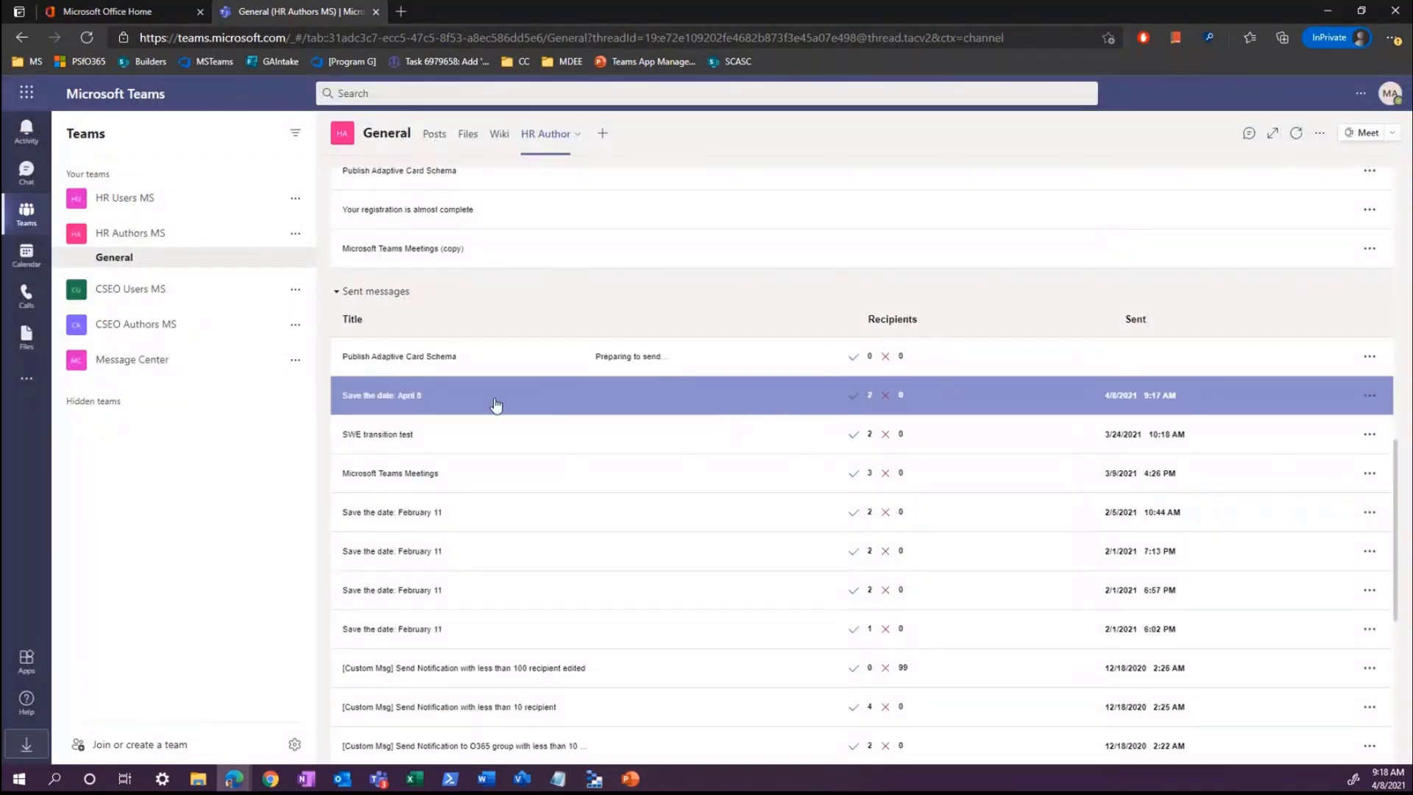
# - Review the delivery status of the sent "Save the date: April 8" message and check the custom card in the General channel's posts
pyautogui.click(621, 563)
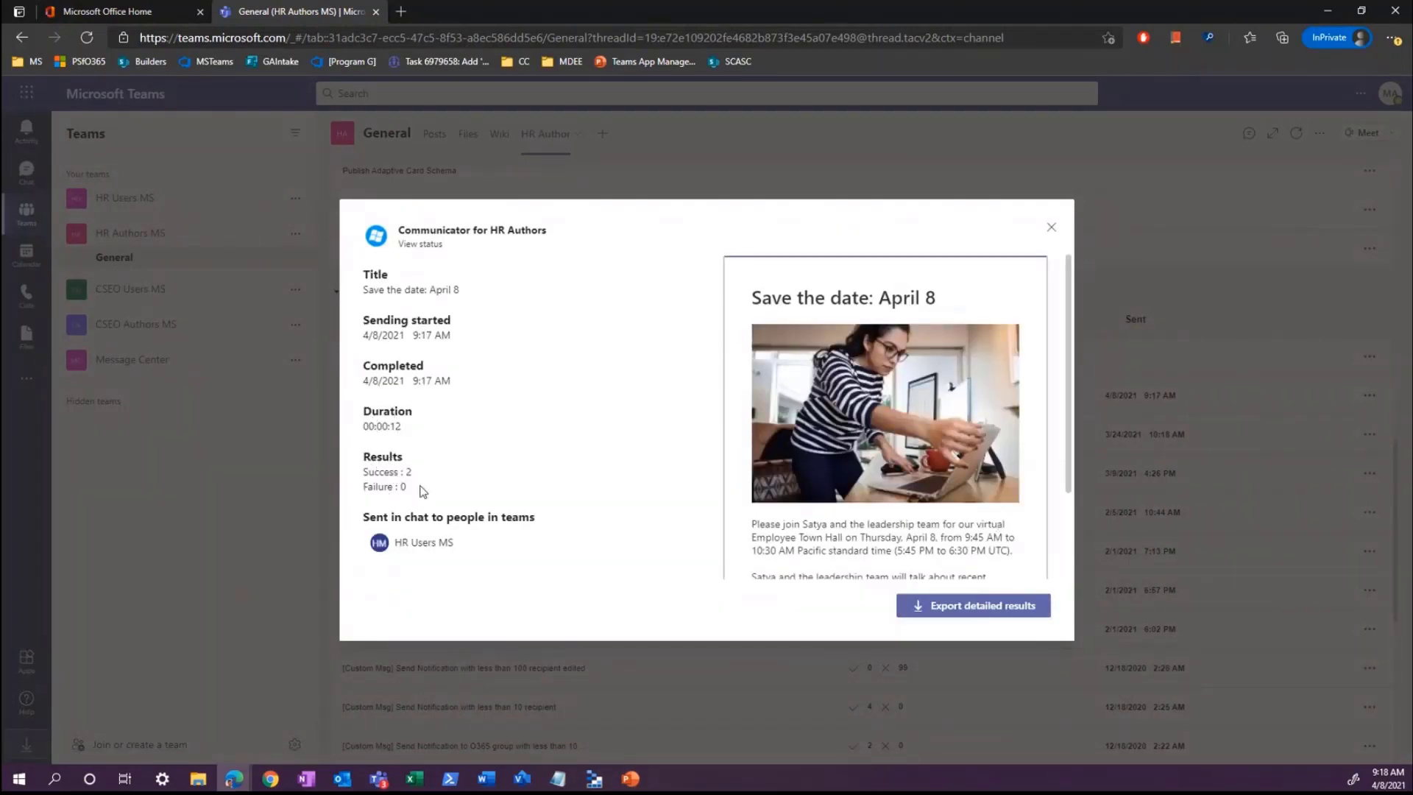
pyautogui.scroll(-3, 928, 503)
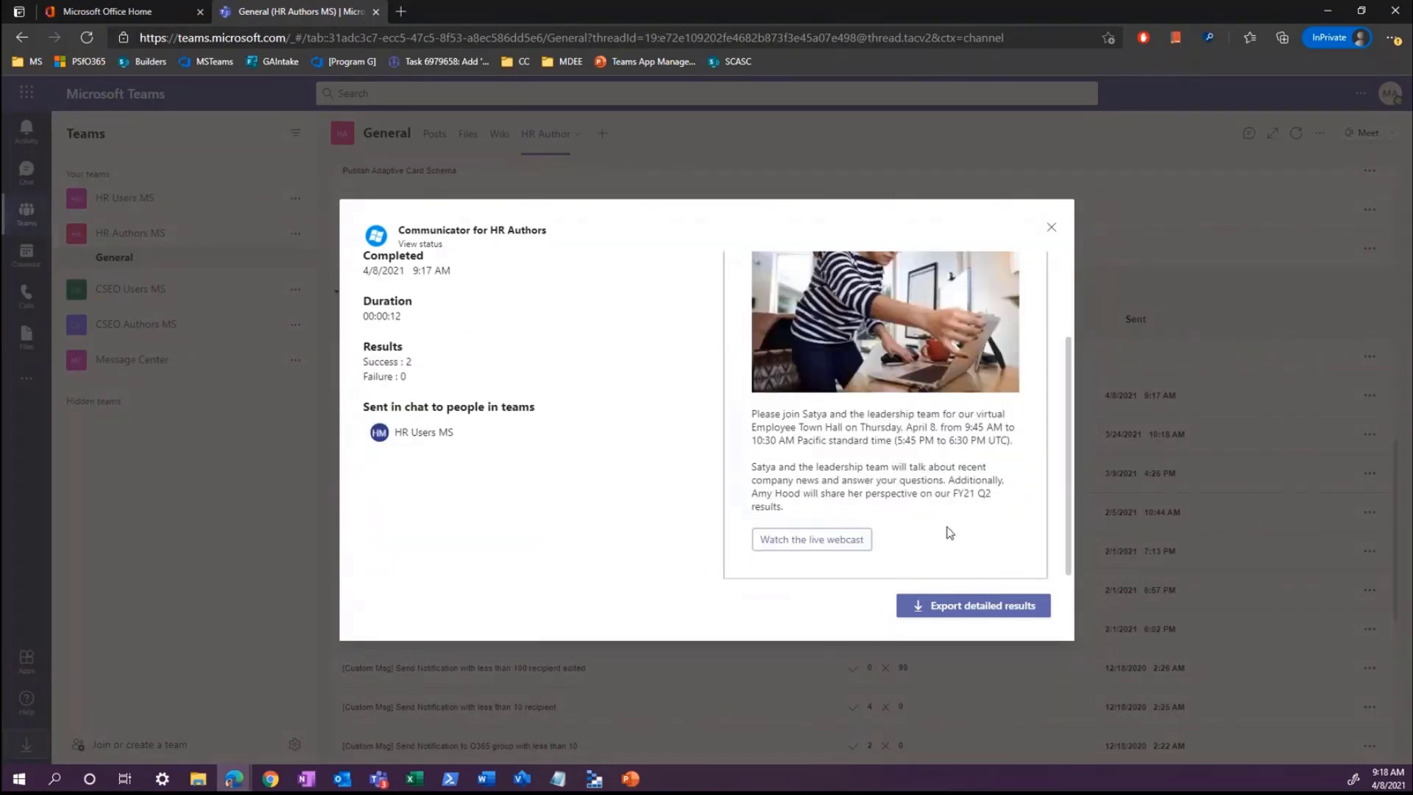
pyautogui.scroll(3, 967, 465)
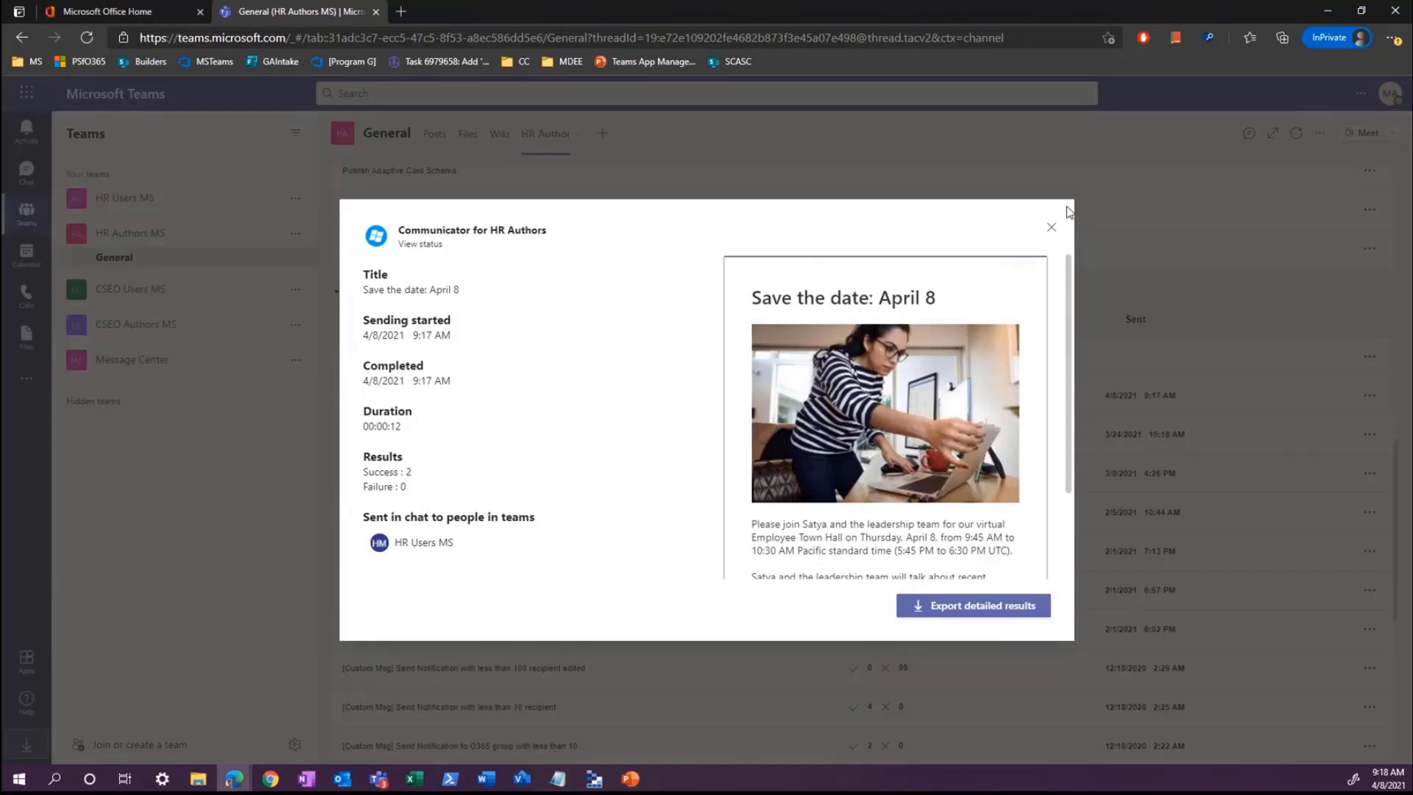
pyautogui.click(1051, 228)
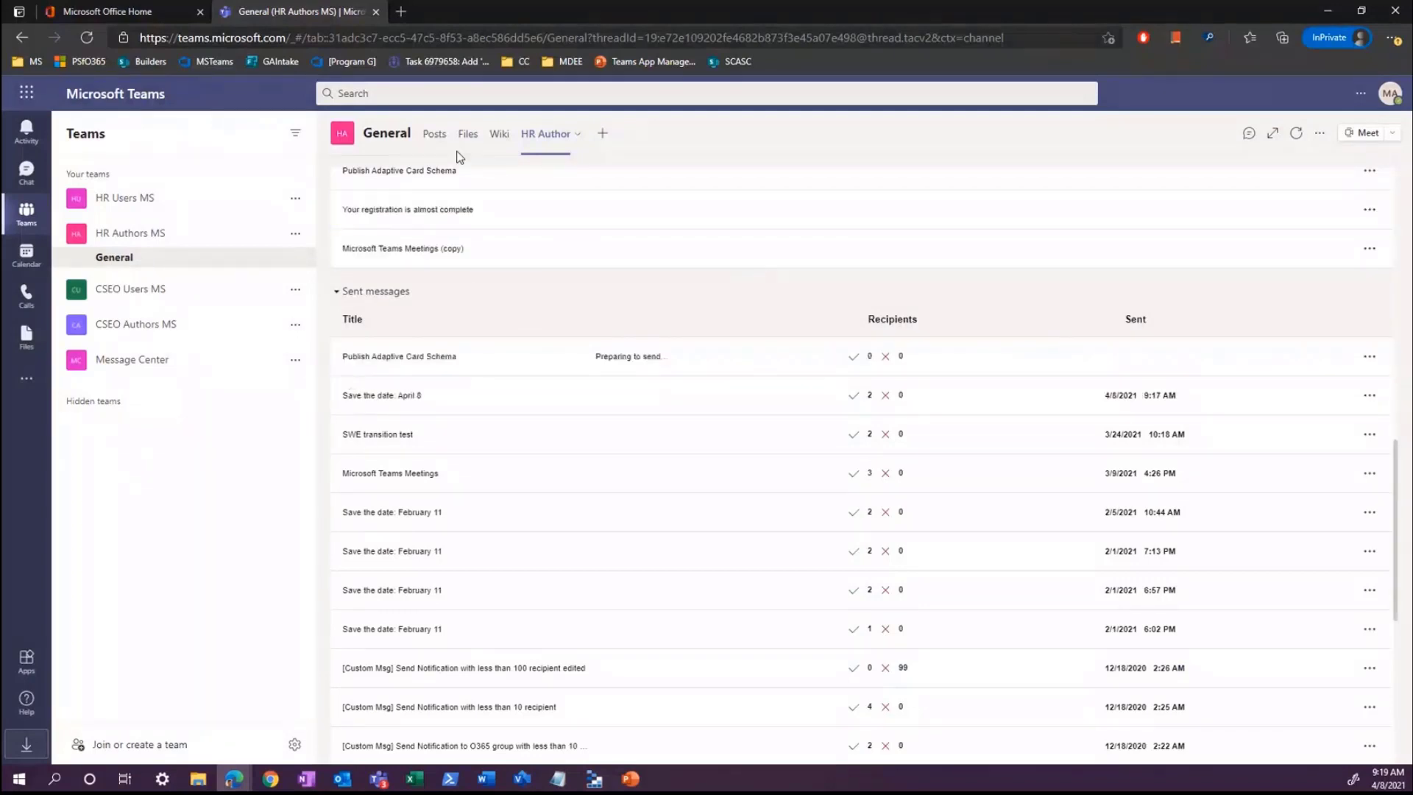
pyautogui.click(435, 134)
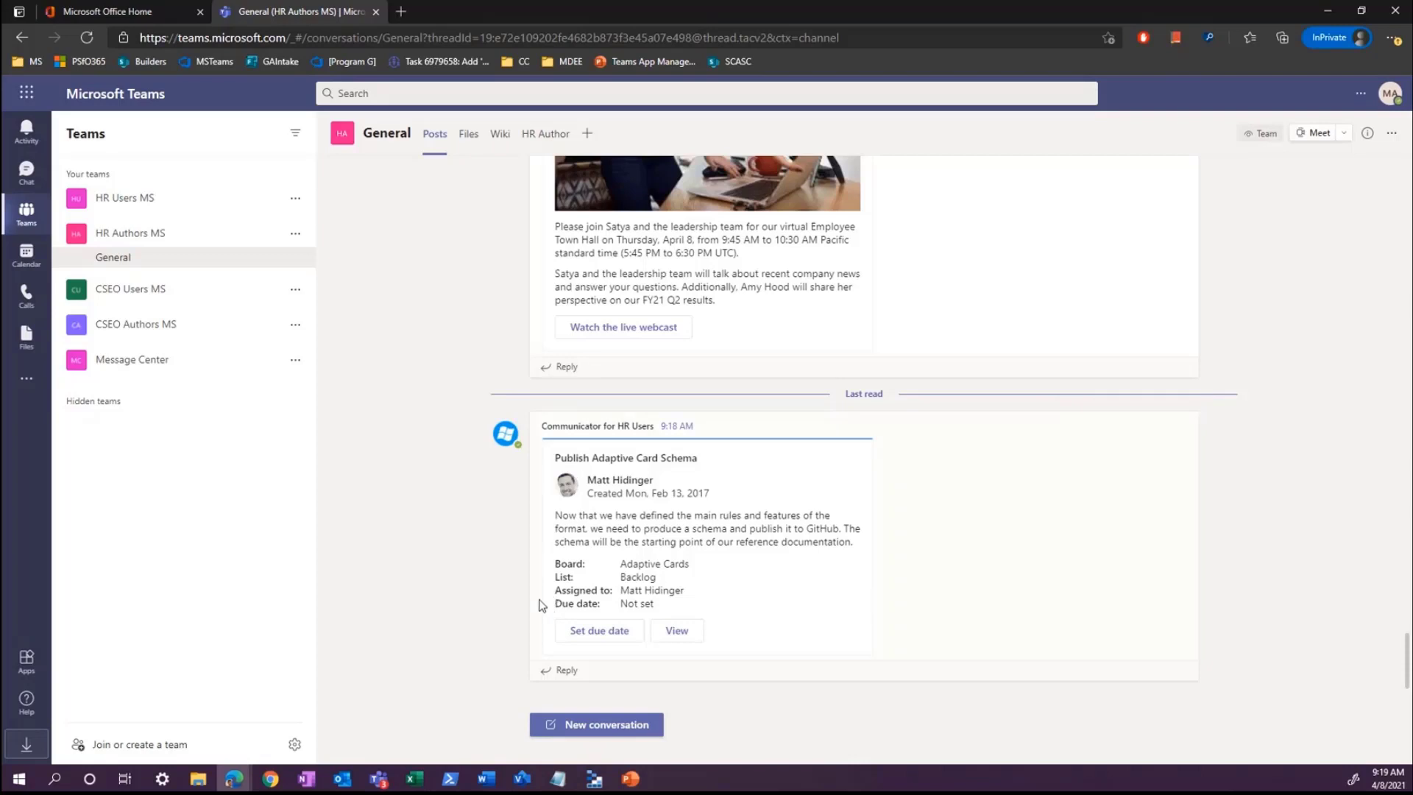
# - Switch to the Azure DevOps code search and examine the CreateAdaptiveCard call and its arguments in DraftNotificationPreviewService.cs
pyautogui.click(238, 782)
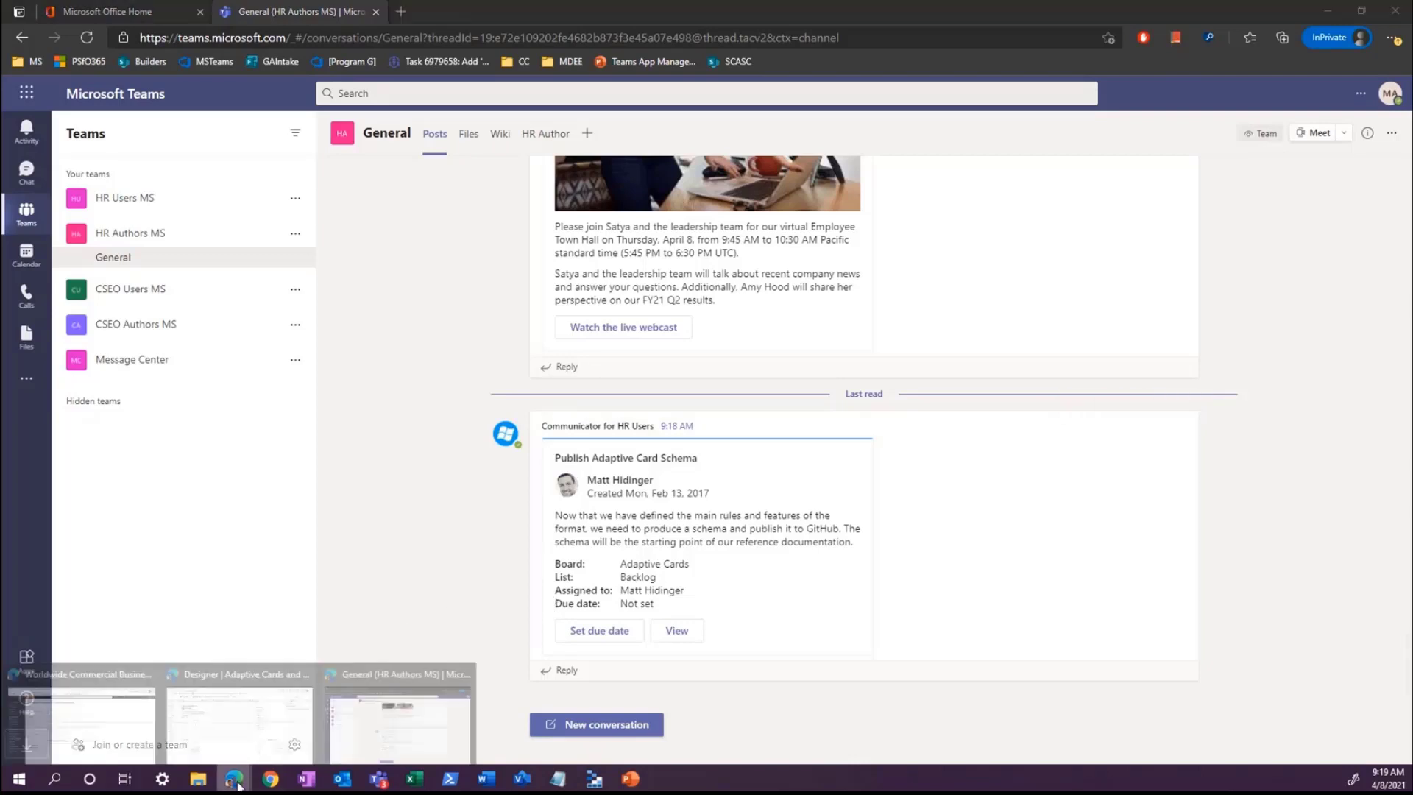
pyautogui.click(228, 724)
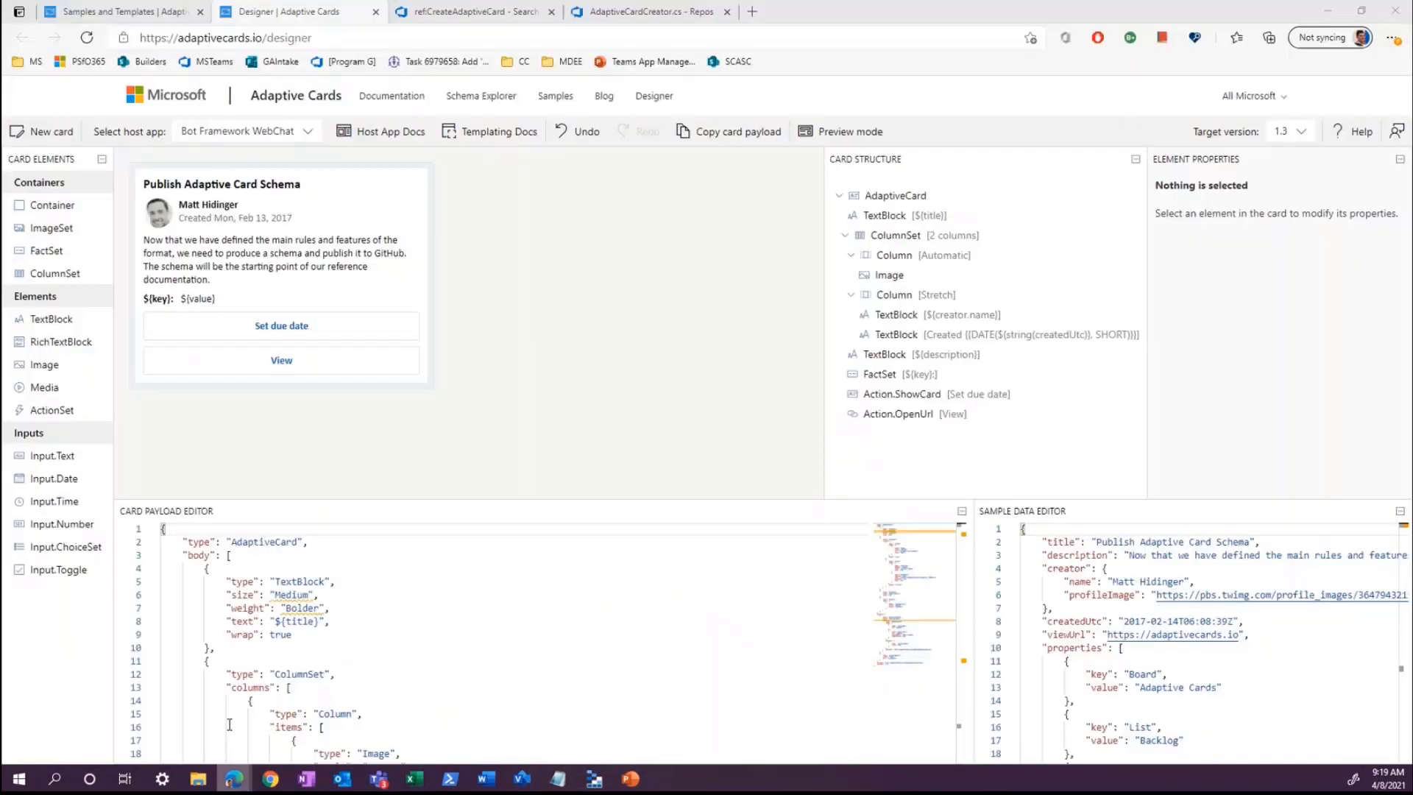
pyautogui.click(463, 12)
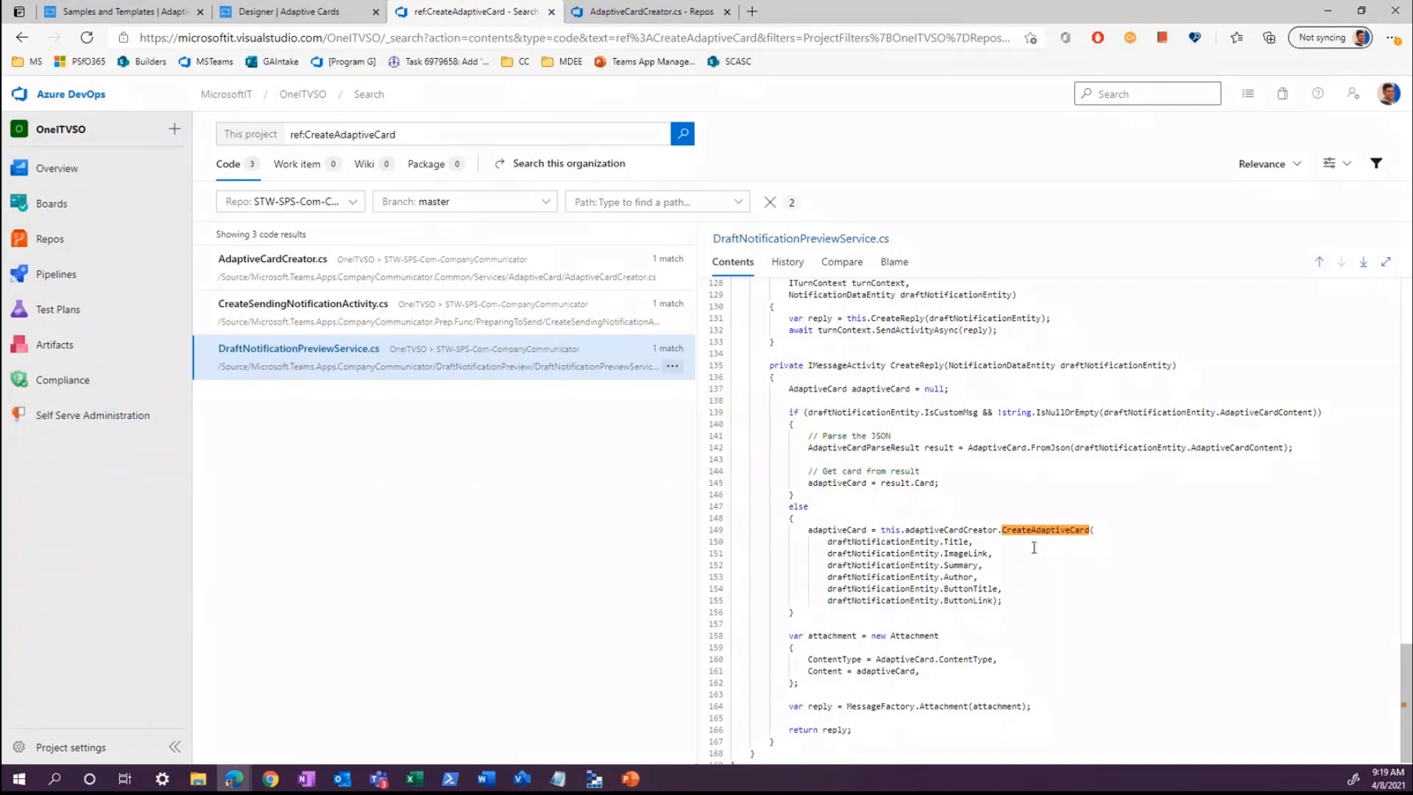
pyautogui.click(817, 543)
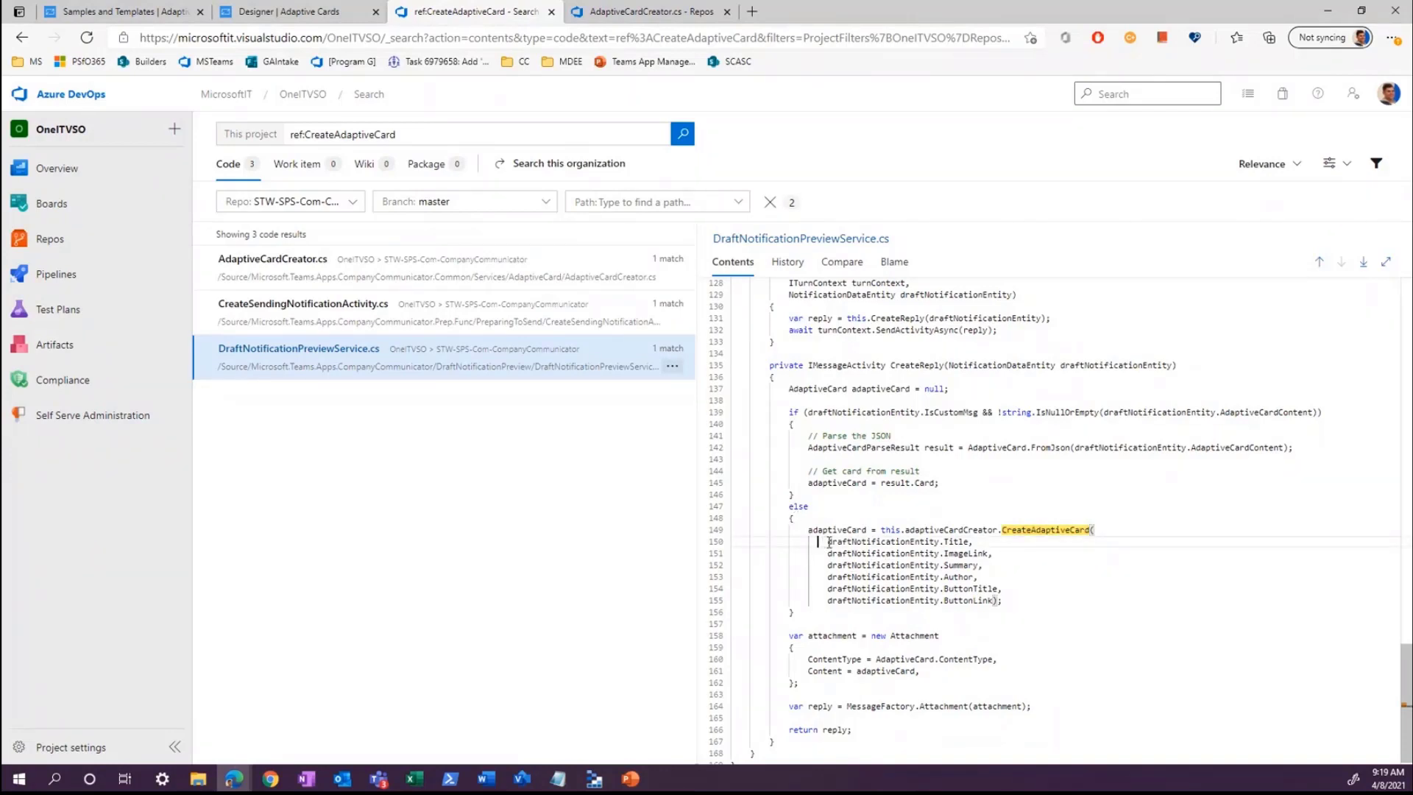
pyautogui.moveTo(827, 543); pyautogui.dragTo(992, 601)
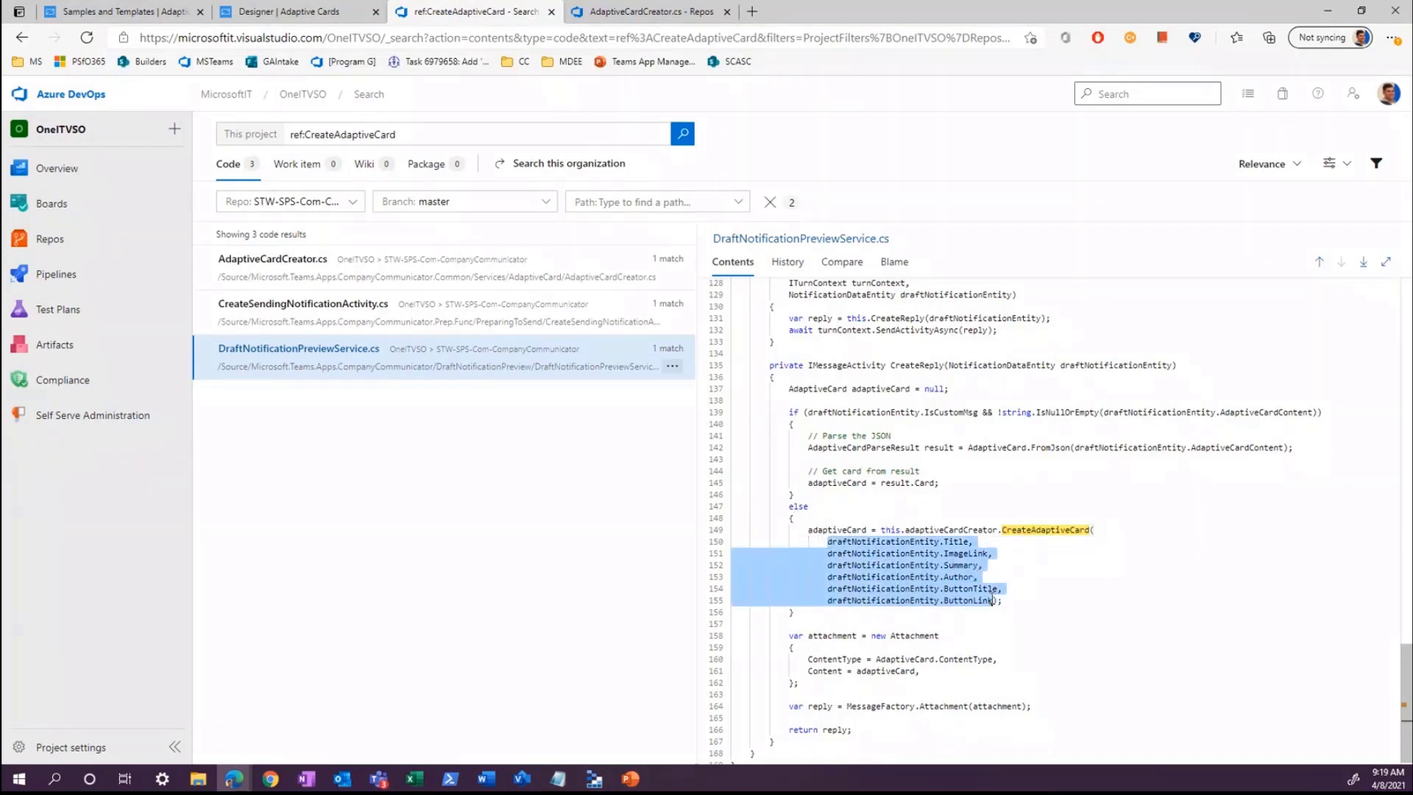
pyautogui.click(969, 541)
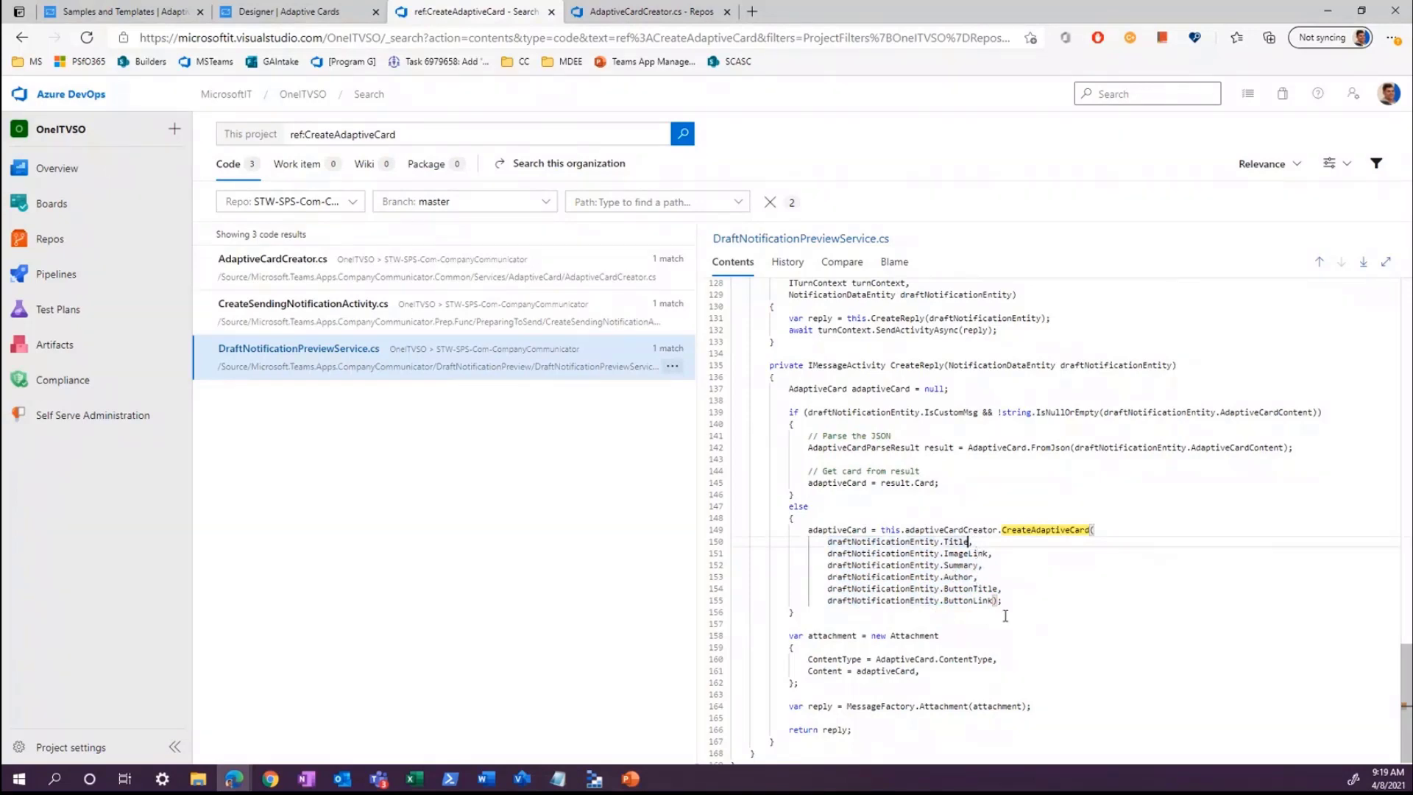
pyautogui.click(827, 563)
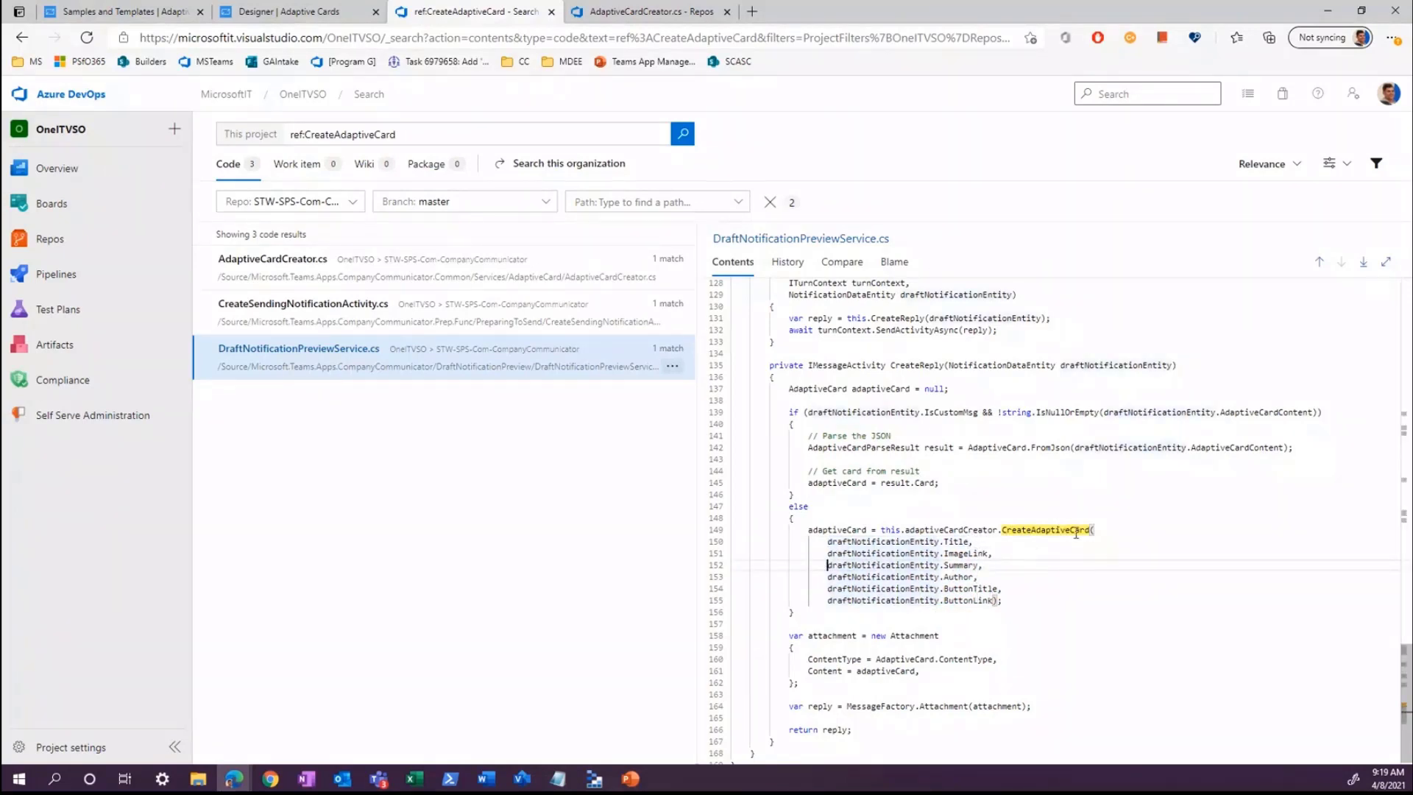
# - Open AdaptiveCardCreator.cs in the repository and examine how CreateAdaptiveCard builds the title, image, summary, author and button
pyautogui.click(272, 258)
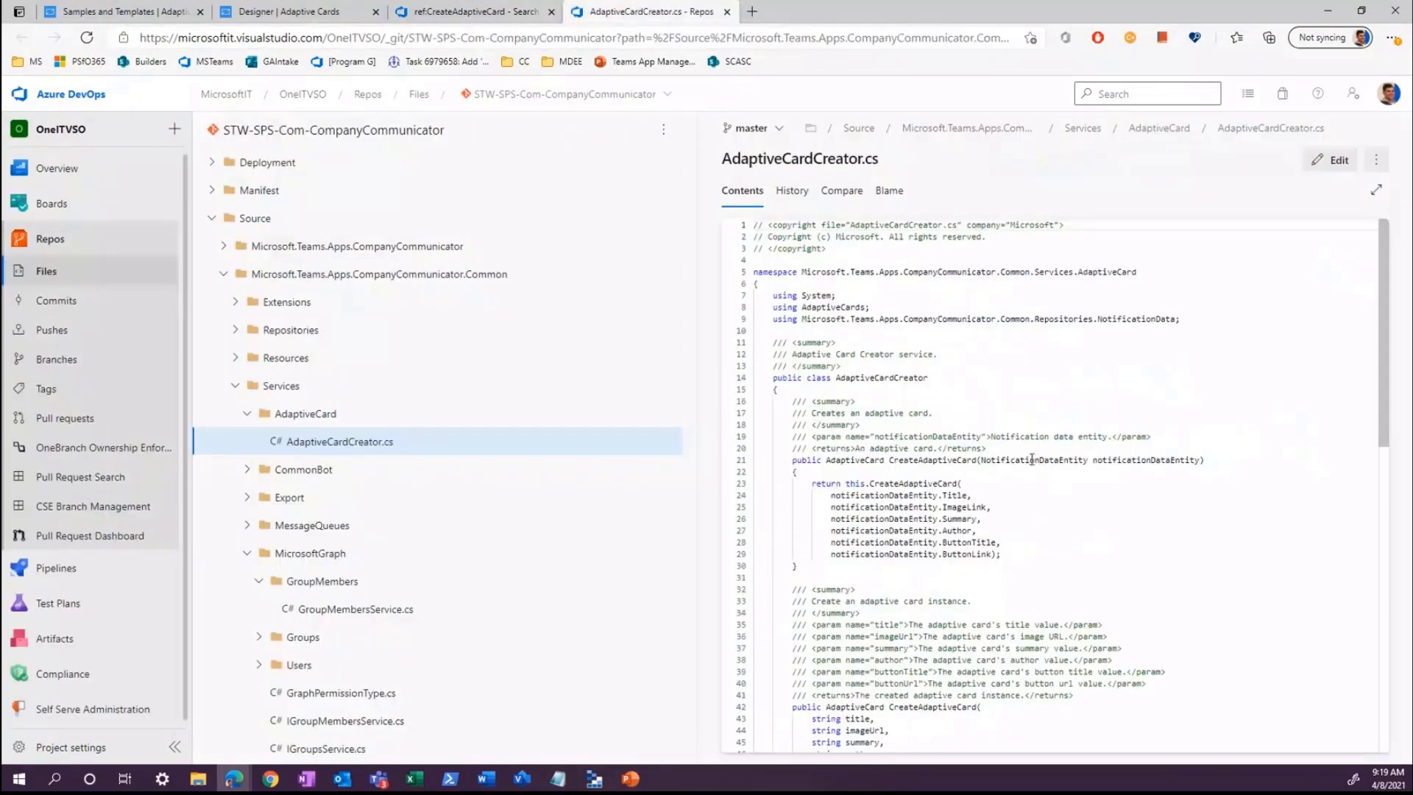
pyautogui.scroll(-2, 1032, 459)
pyautogui.scroll(2, 1190, 435)
pyautogui.scroll(-6, 1024, 440)
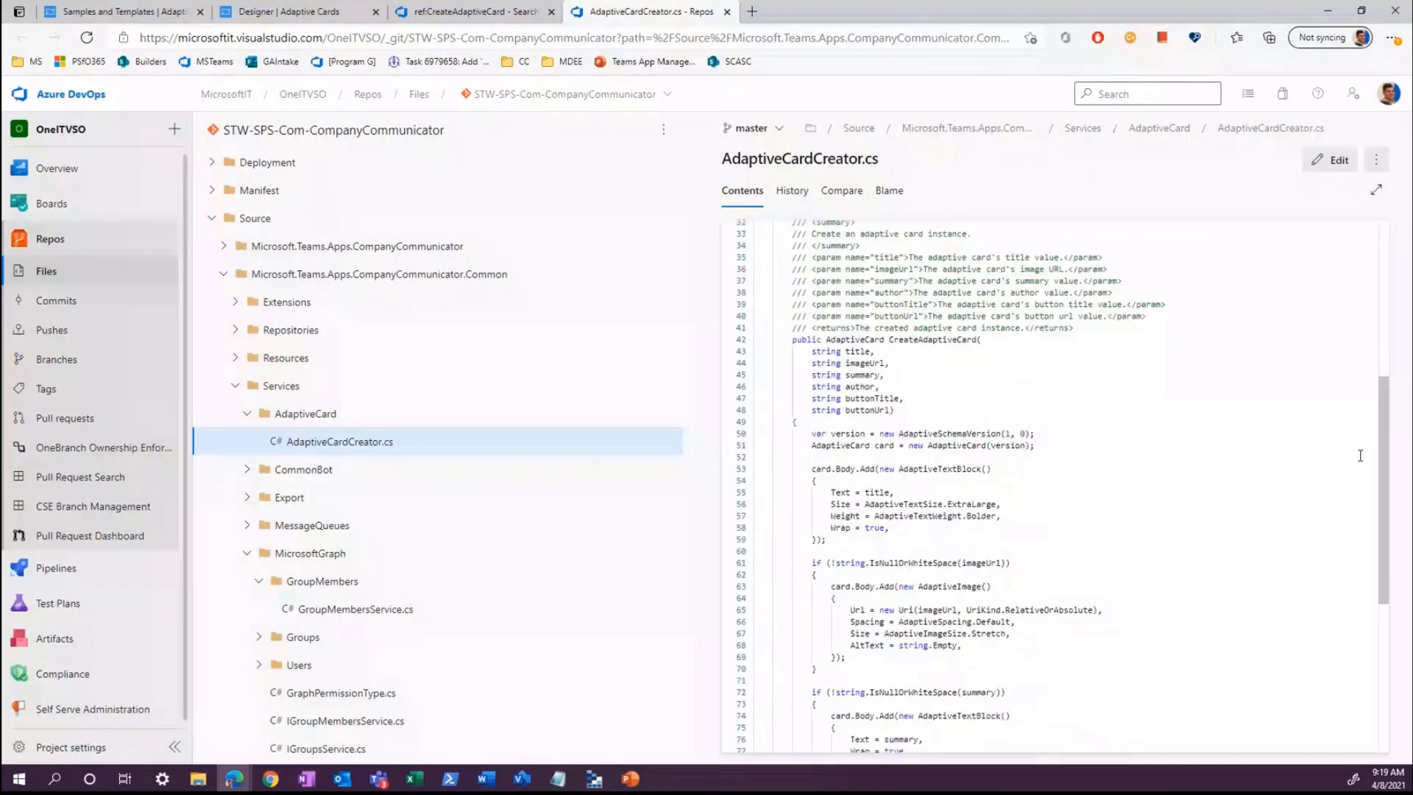
pyautogui.moveTo(1384, 444); pyautogui.dragTo(1373, 590)
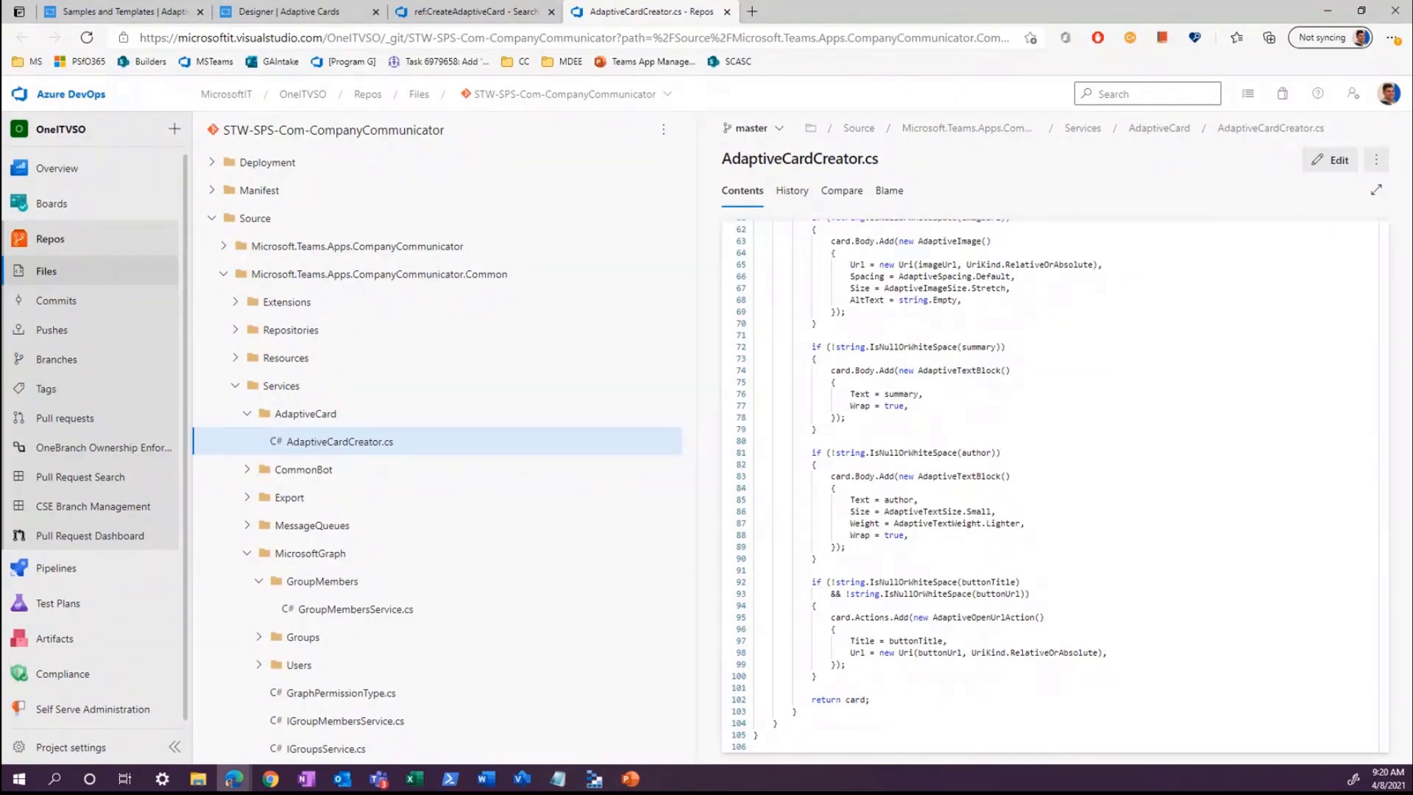
pyautogui.hotkey('alt', 'Tab')
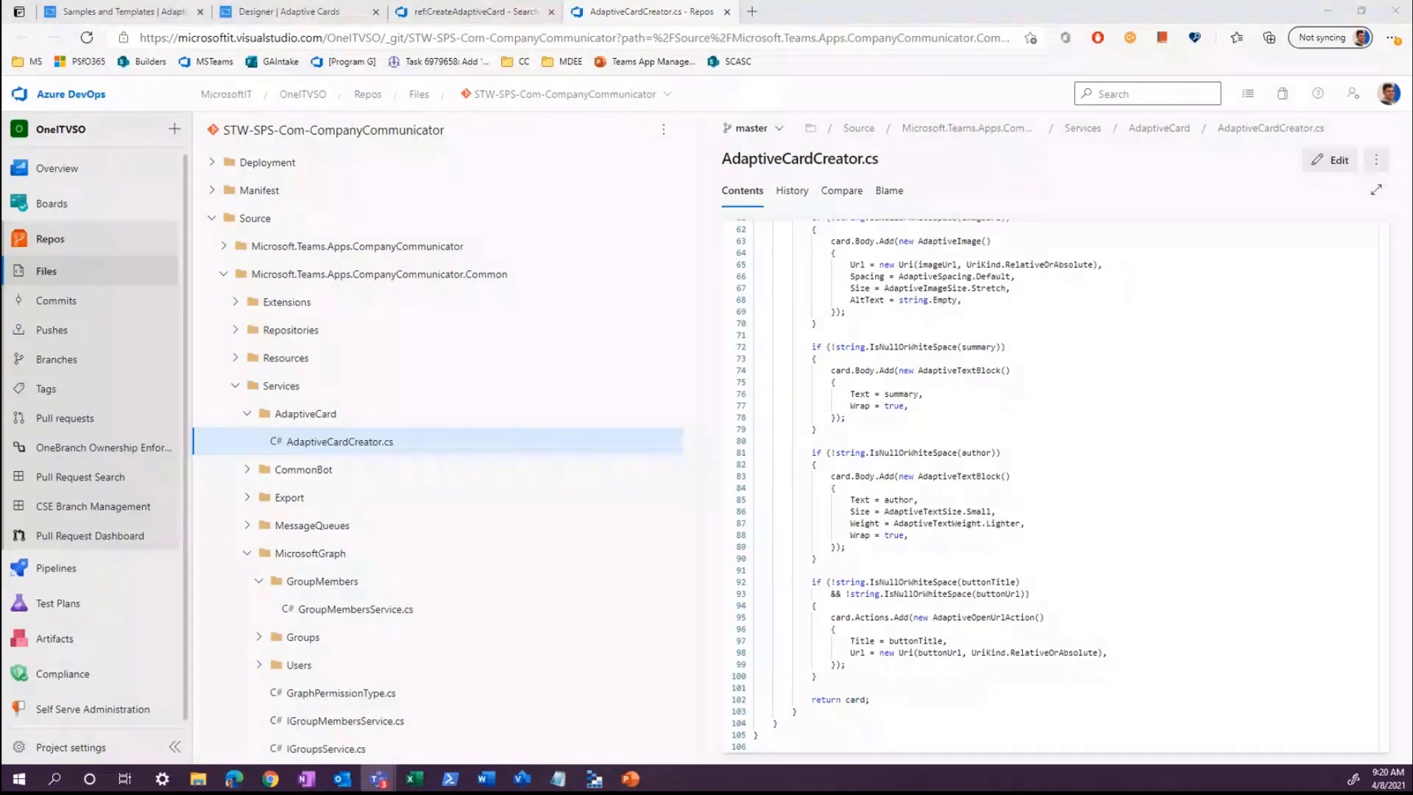